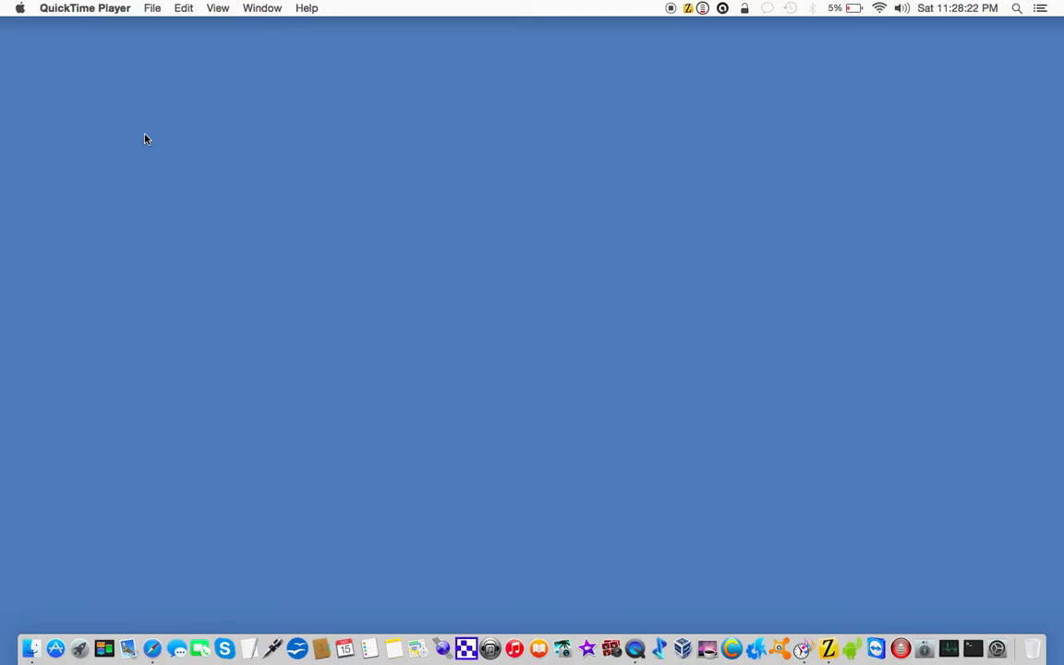
Step: Turn on screen zoom and open the Zoom section of the Accessibility settings in System Preferences
key(alt+super+8)
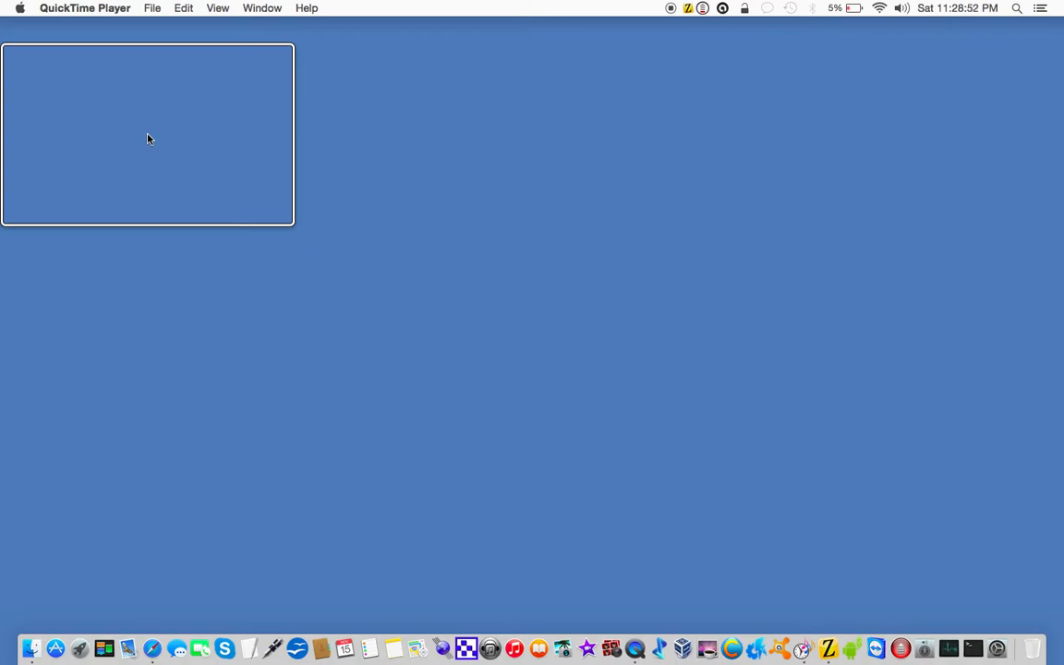
drag(147, 138, 967, 644)
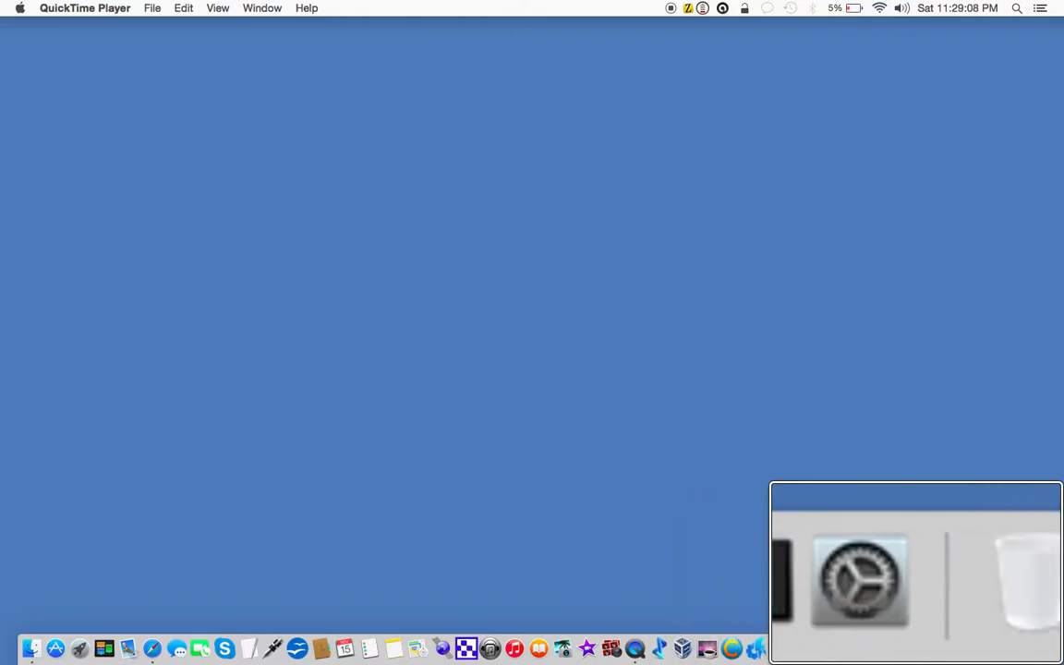
click(918, 640)
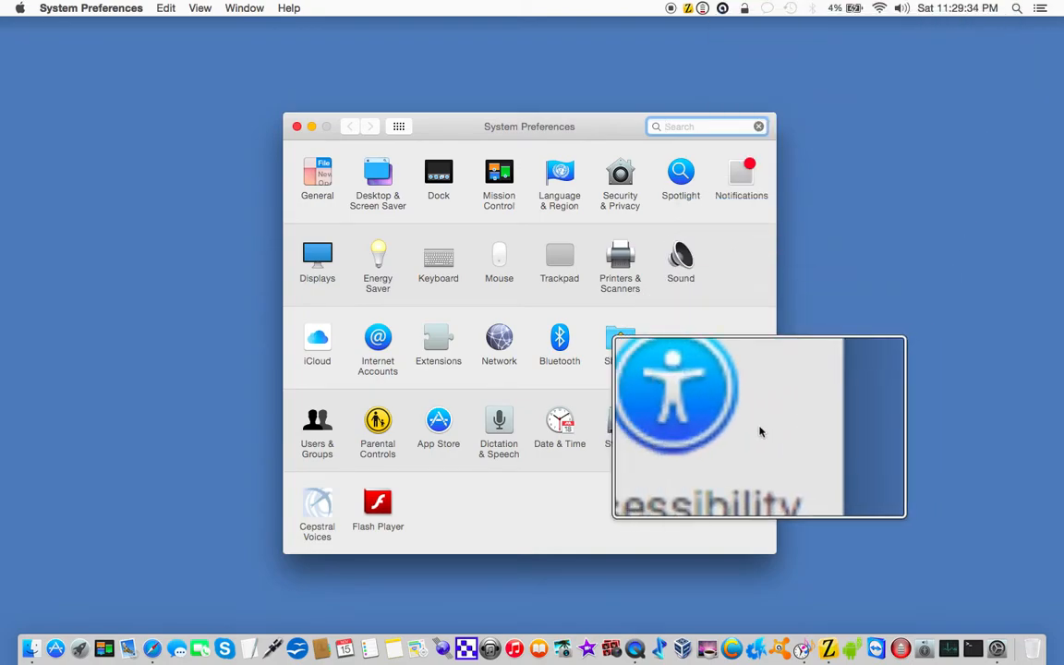
click(731, 422)
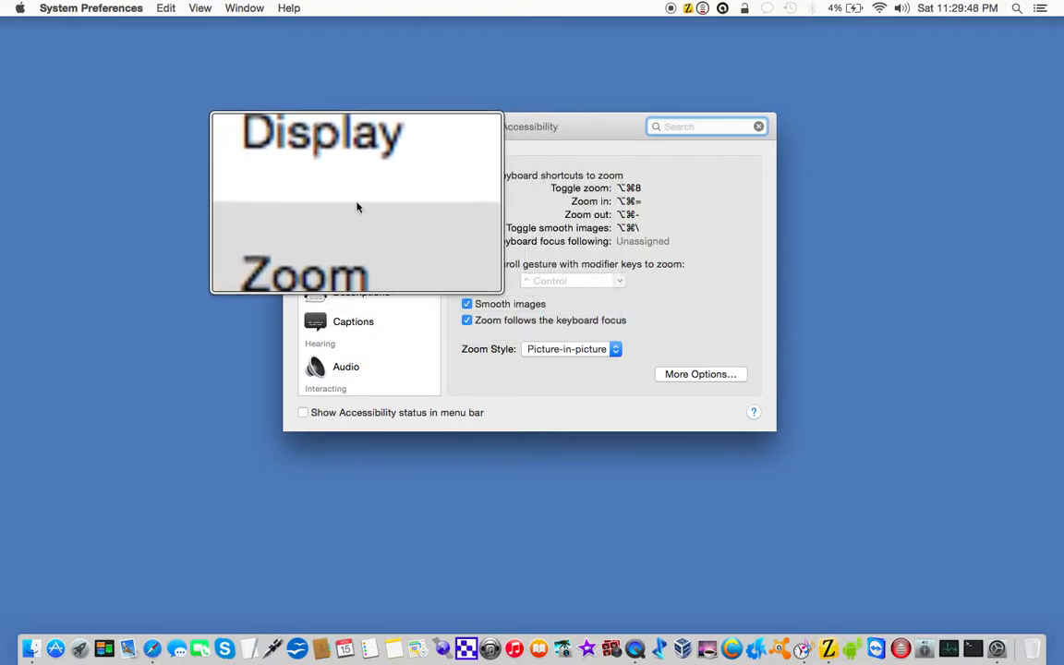
click(351, 219)
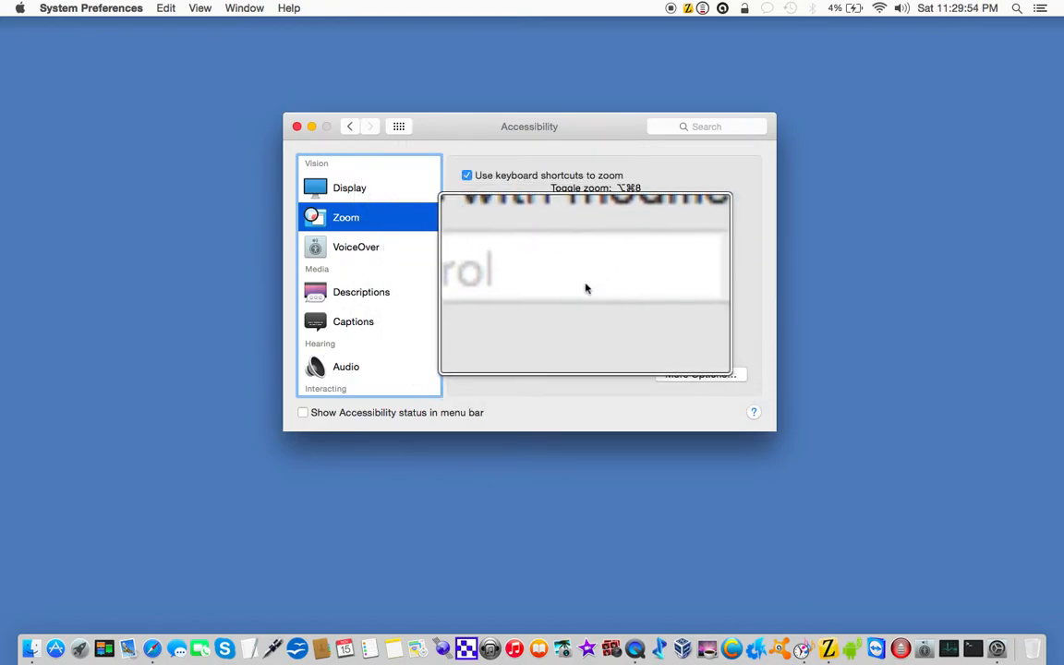
Step: Set the zoom style to Fullscreen
click(578, 360)
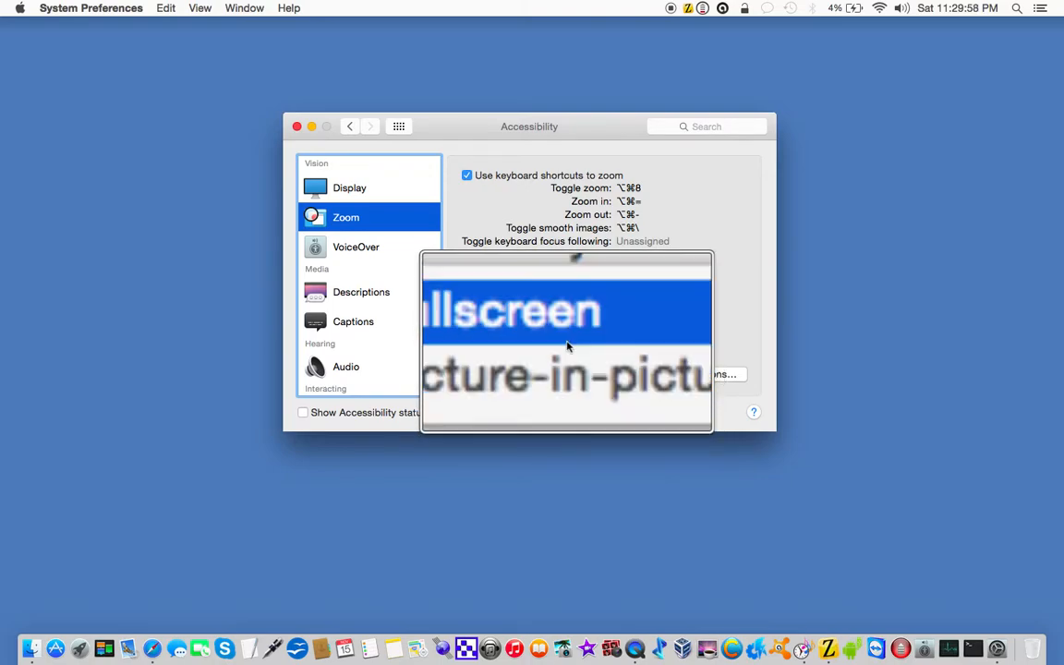
click(568, 347)
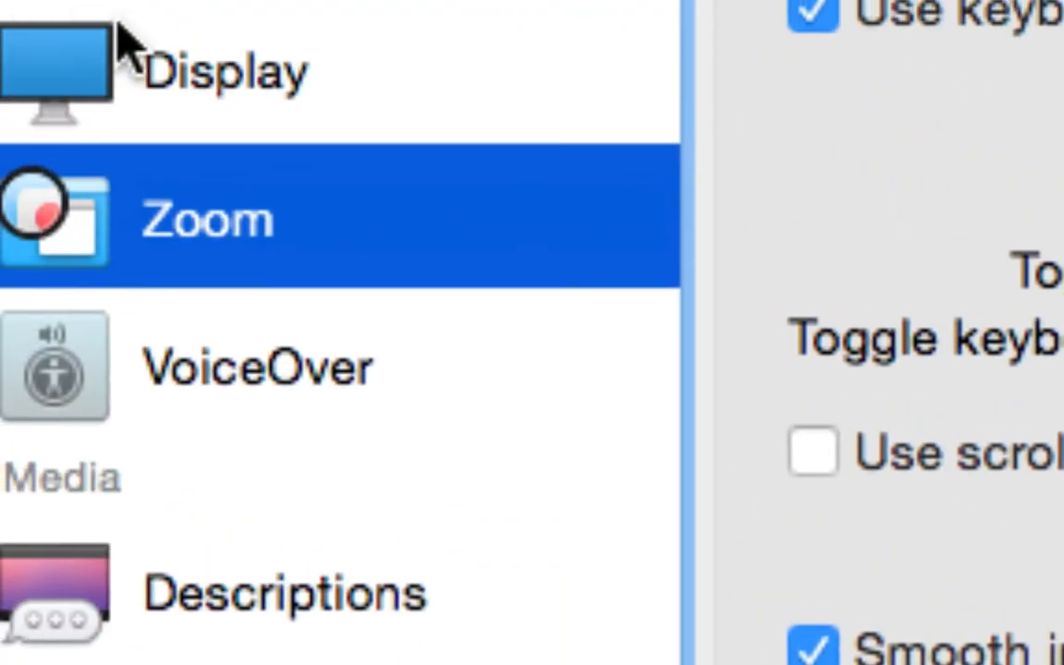
Step: Enable Use grayscale and Invert colors in the Display accessibility settings
click(168, 33)
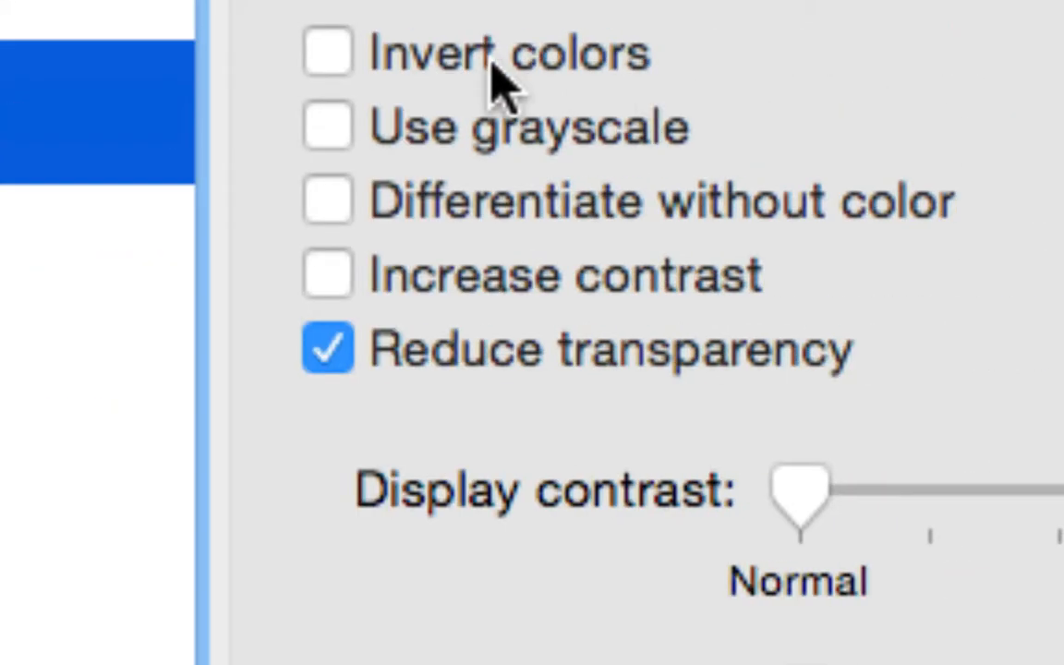
click(327, 131)
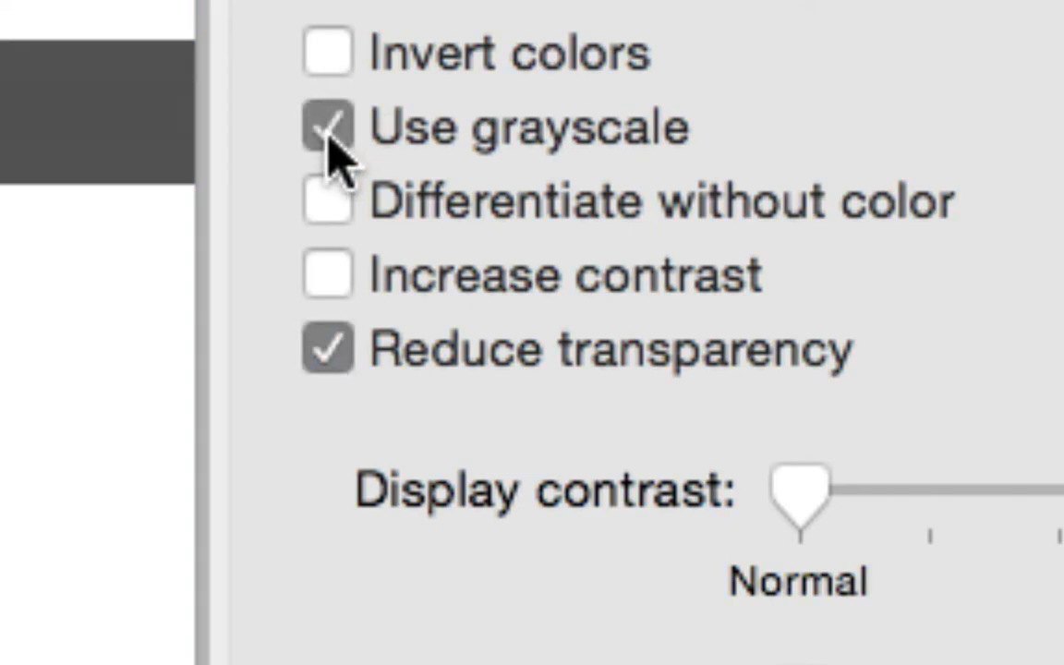
click(329, 51)
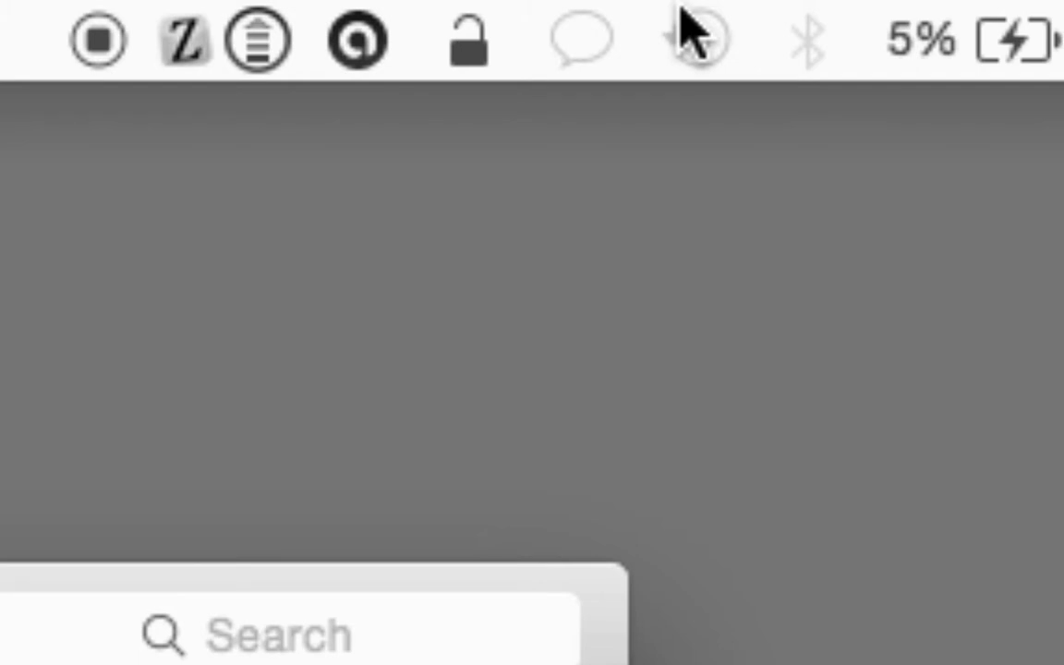
Step: Inspect the Messages status options and the Time Machine backup options under magnification
click(572, 26)
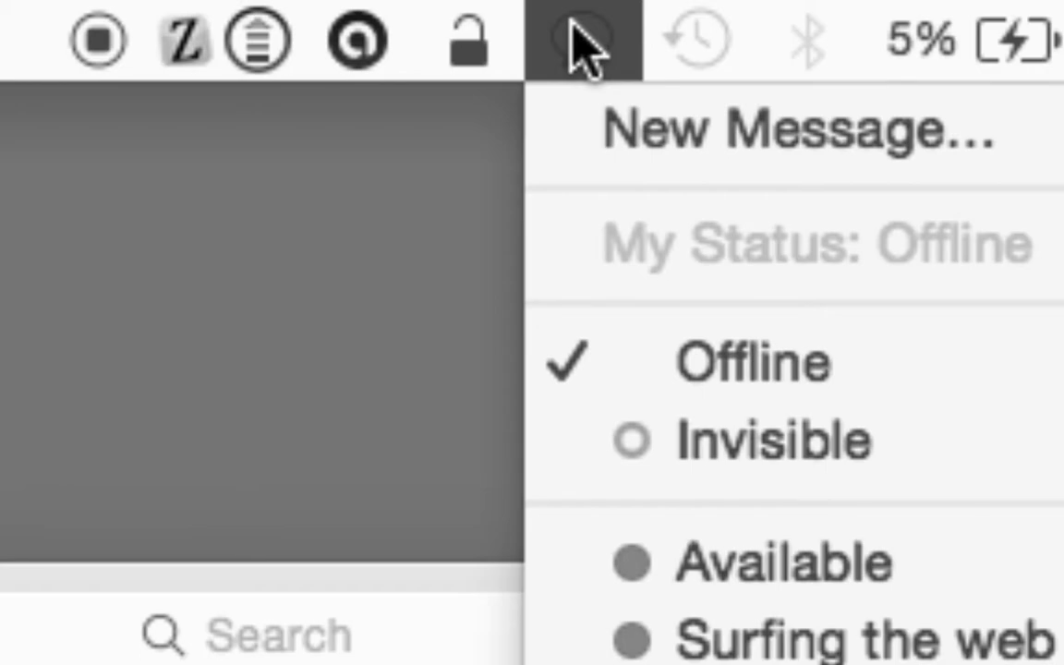
click(577, 41)
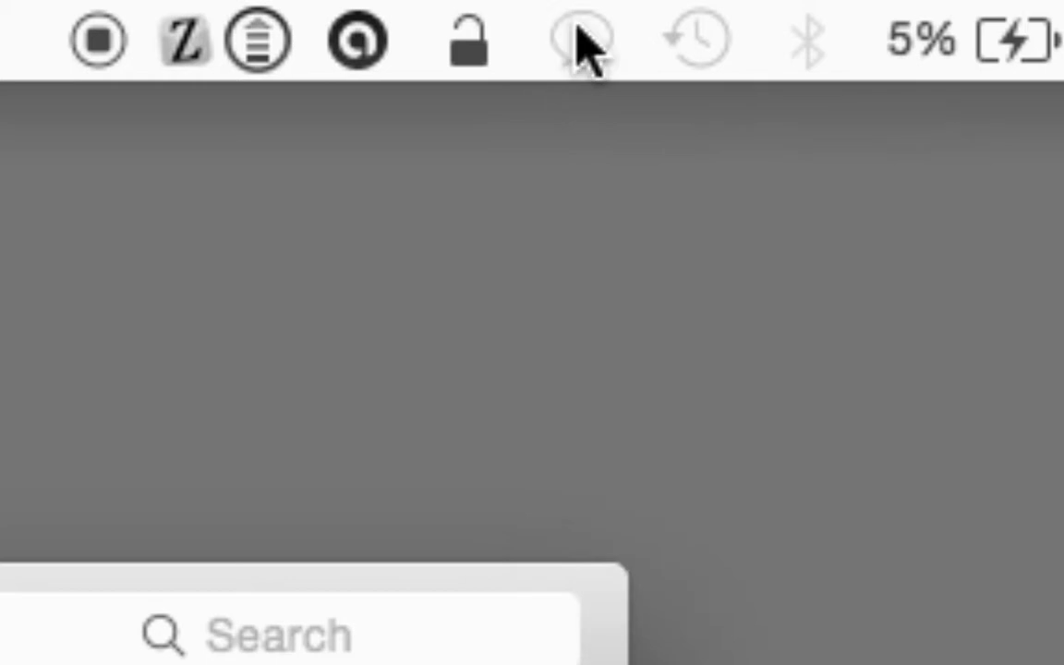
click(679, 42)
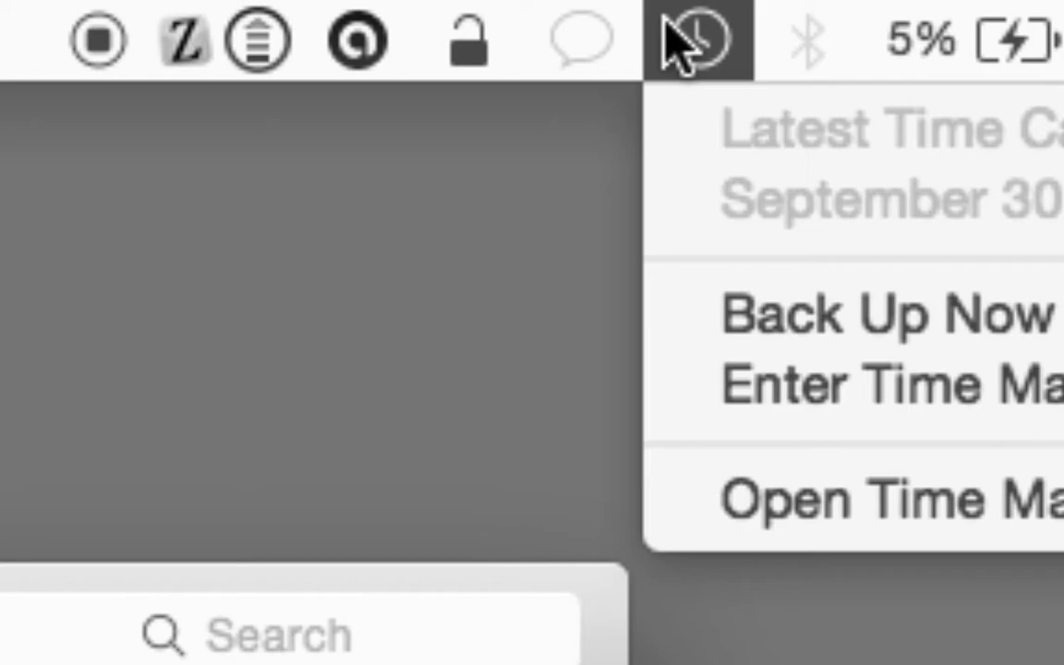
click(679, 41)
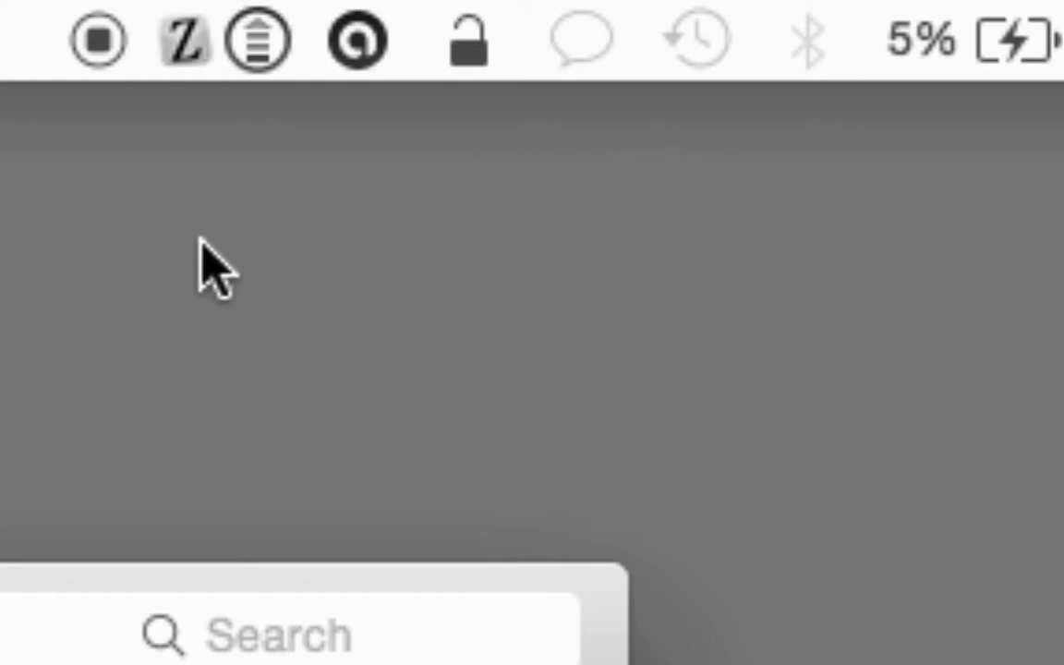
Step: Disable Use grayscale and Invert colors in the Display accessibility settings
mouse_move(14, 277)
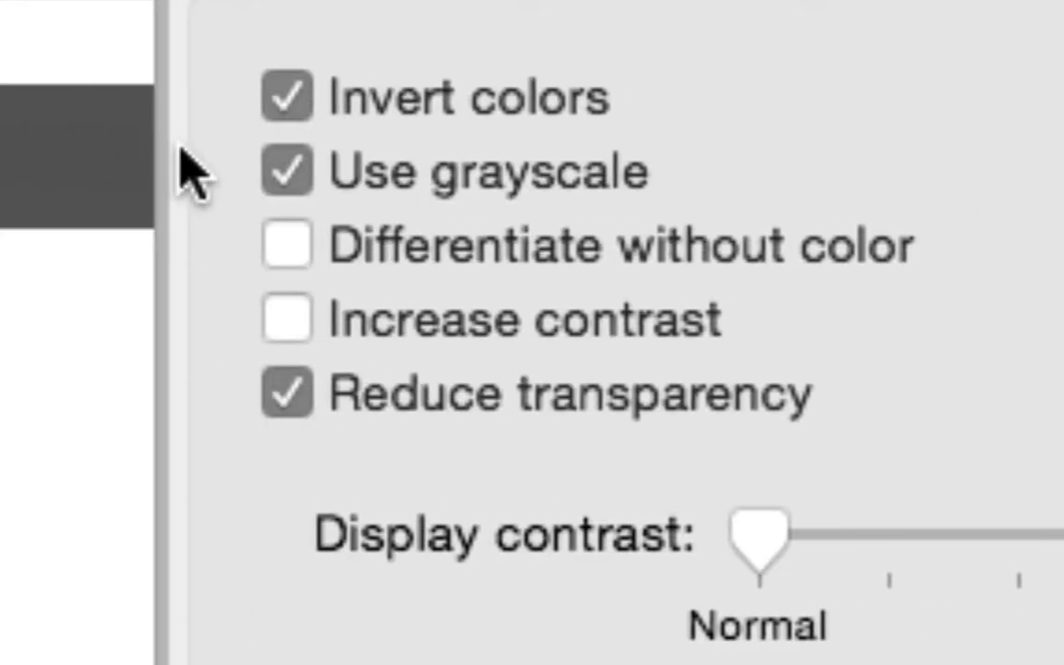
click(282, 171)
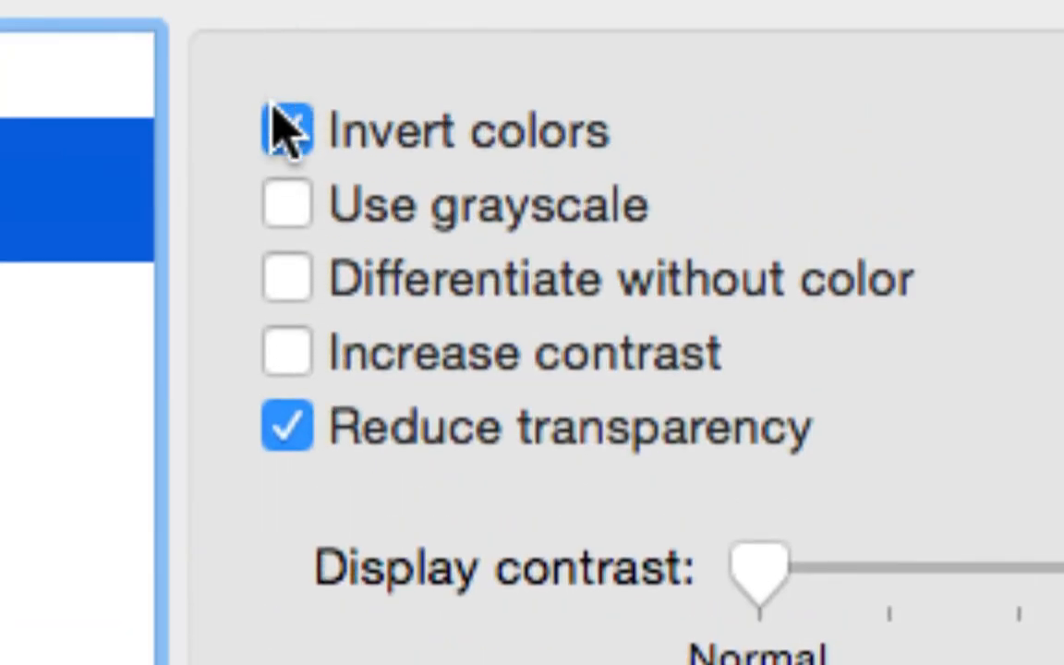
click(282, 127)
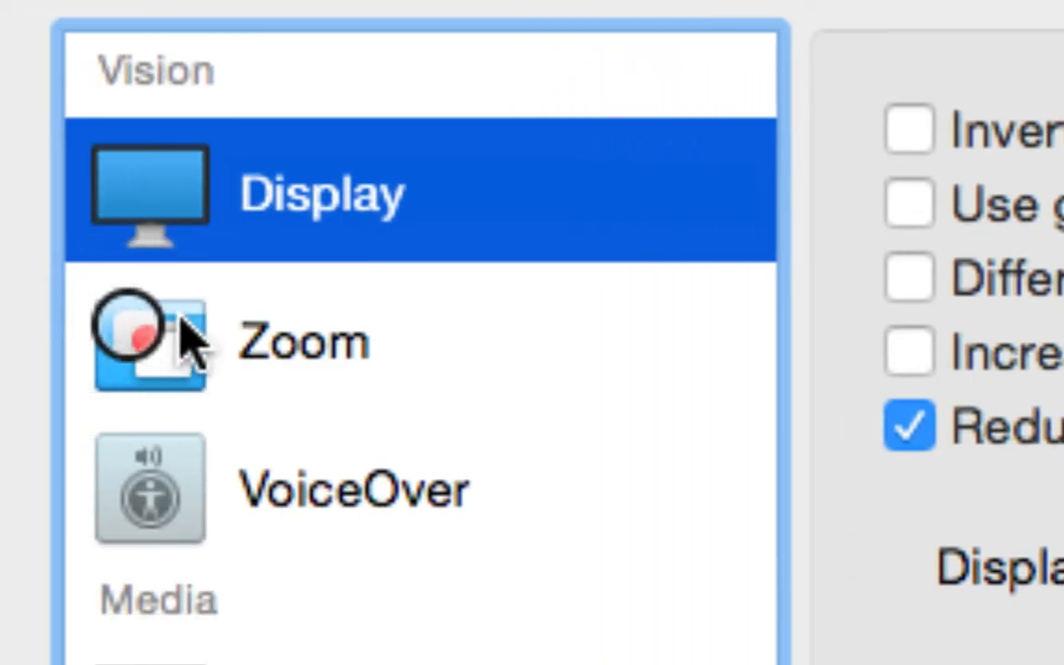
Step: Set the zoom style to Picture-in-picture in the Zoom accessibility settings
click(93, 353)
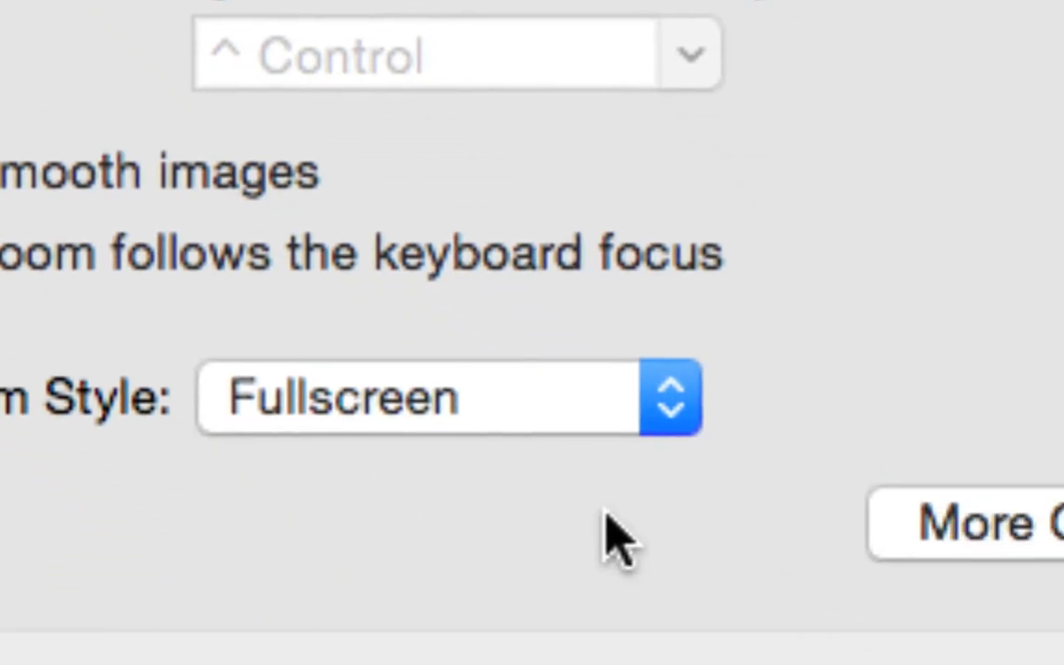
click(290, 414)
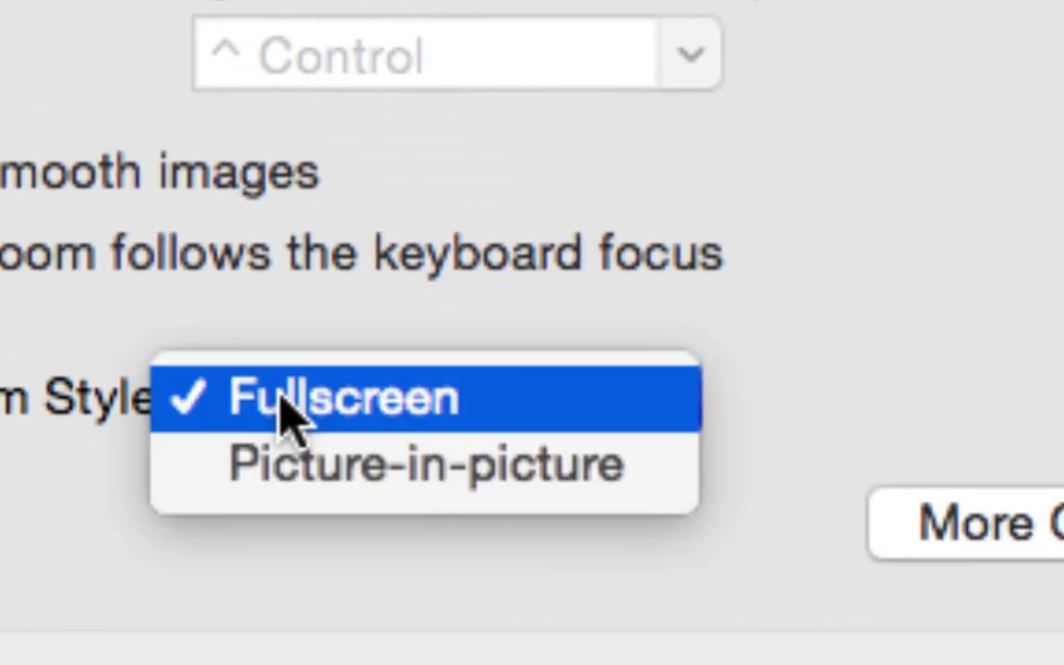
click(294, 466)
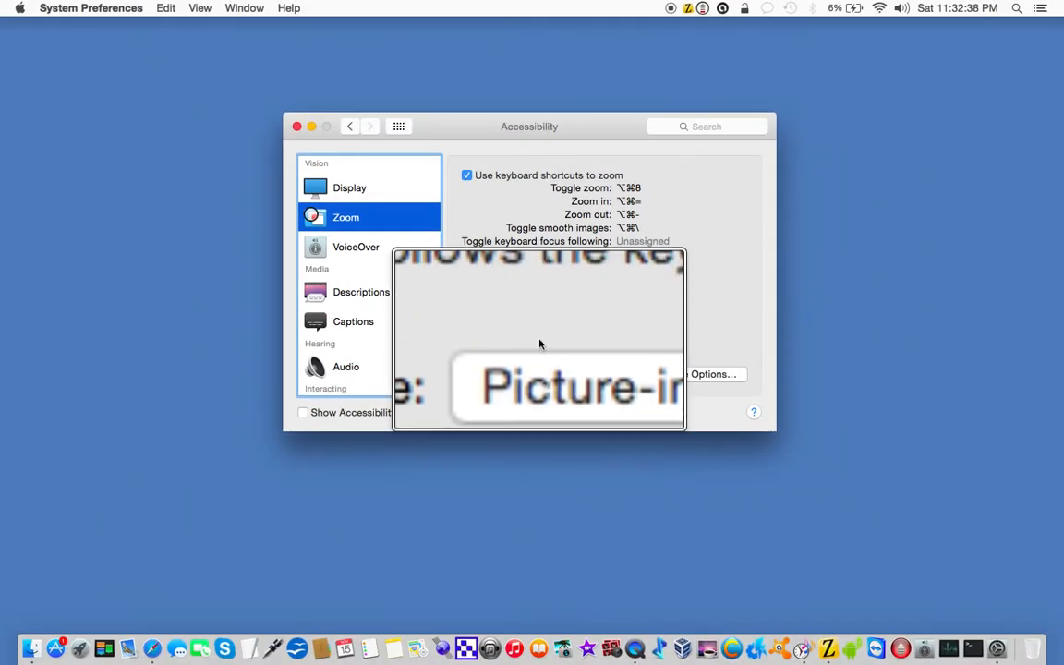
Step: Set the cursor size to Large in the Display accessibility settings
click(349, 188)
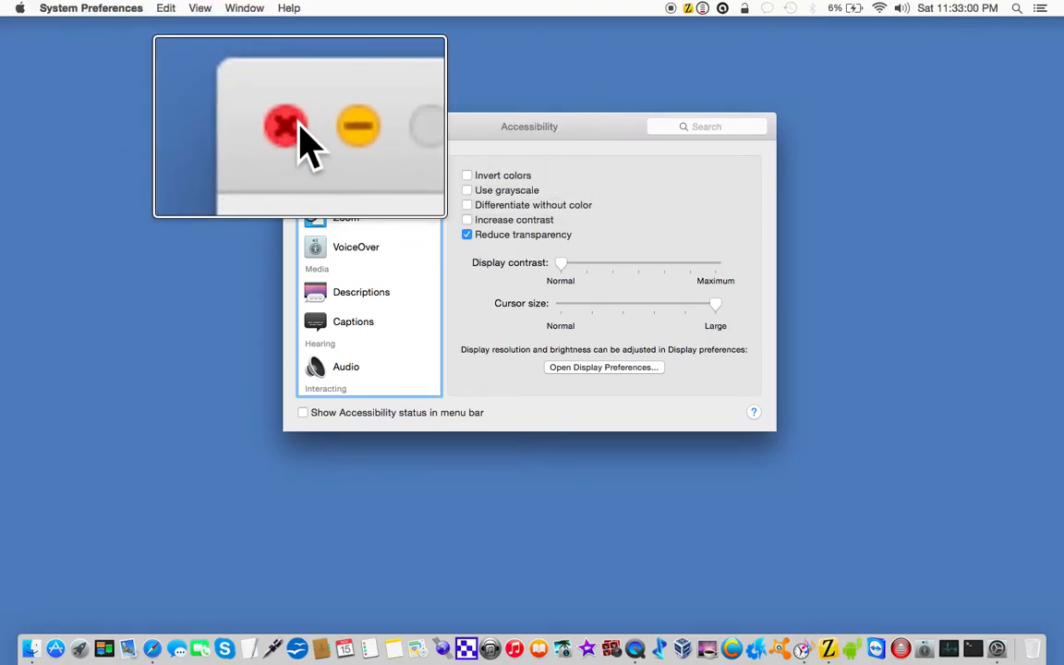
Step: Switch to Safari, browse the Engadget home page with the zoom lens, view the featured 'The Comeback' article, and return to the home page
click(296, 127)
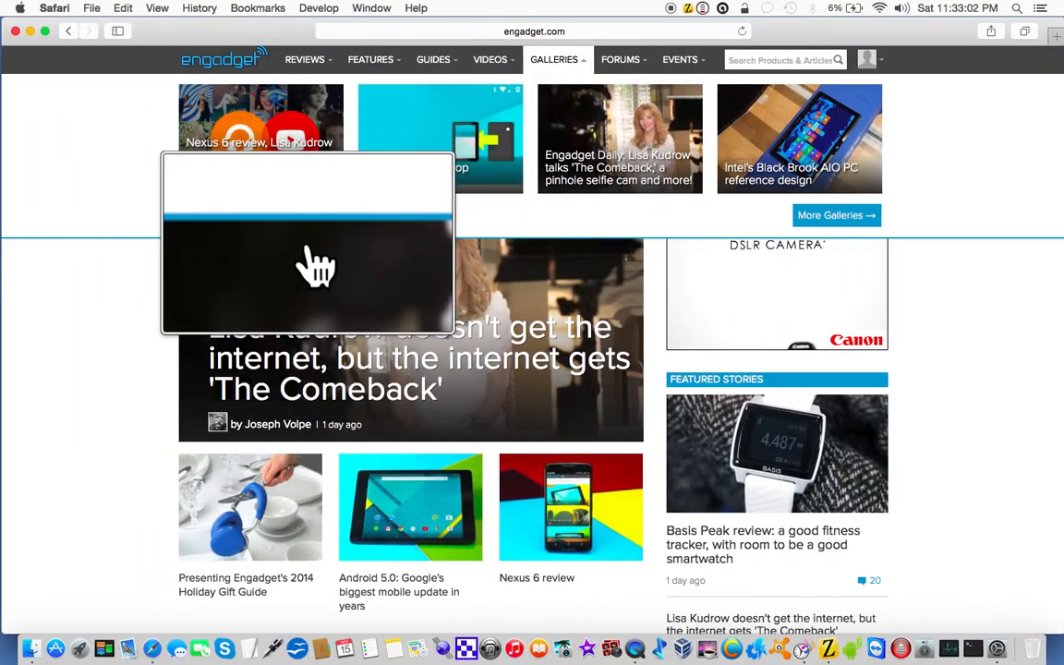
scroll(310, 249, down, 3)
scroll(314, 263, down, 6)
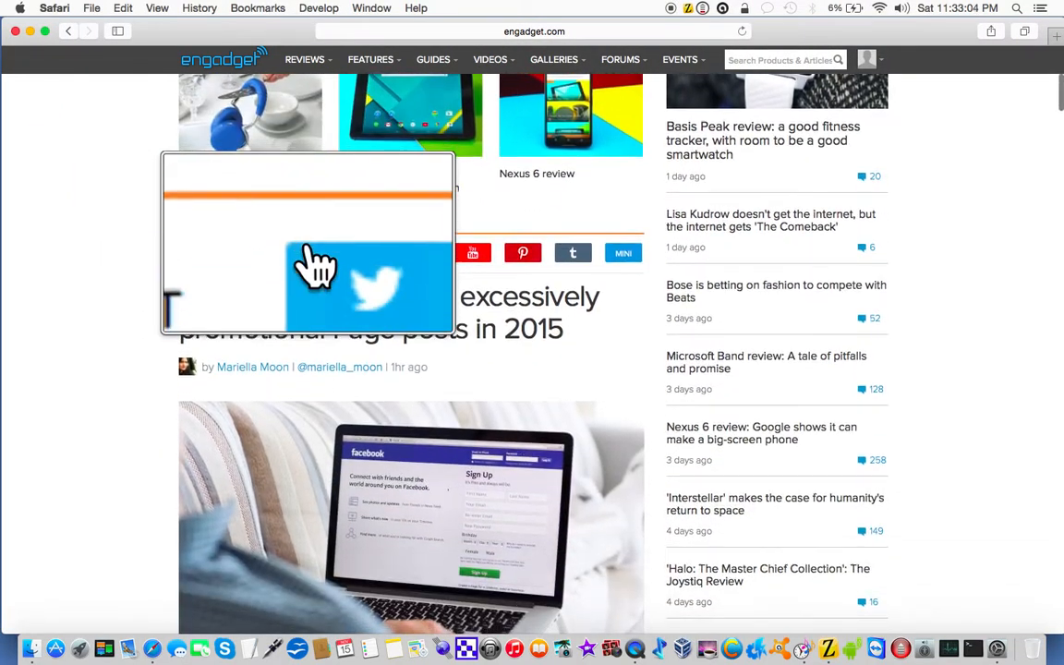
scroll(314, 263, down, 1)
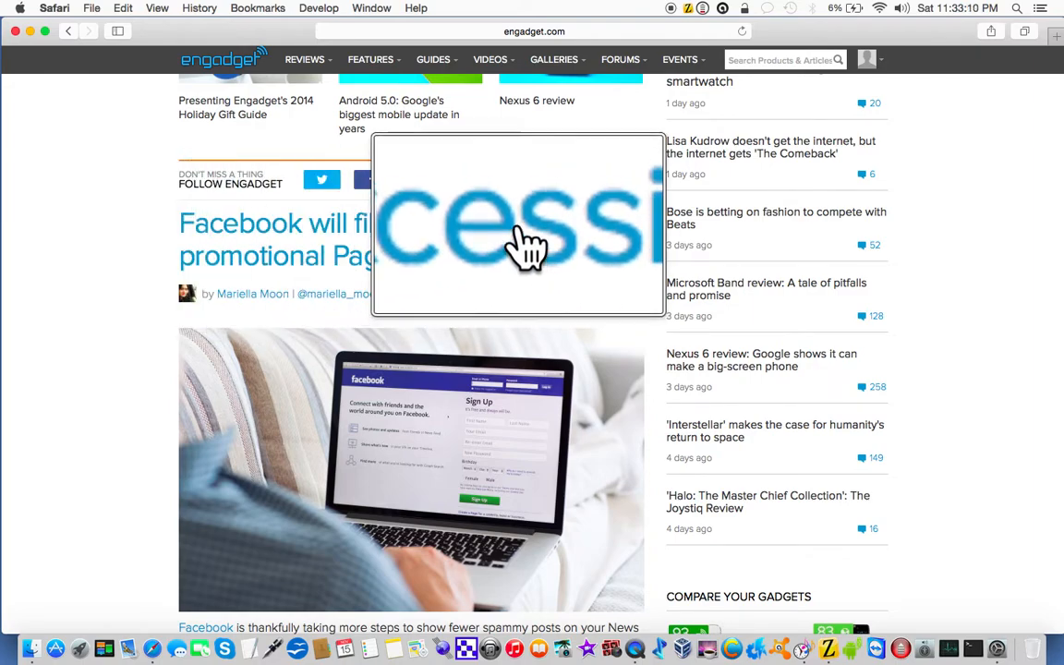
click(747, 157)
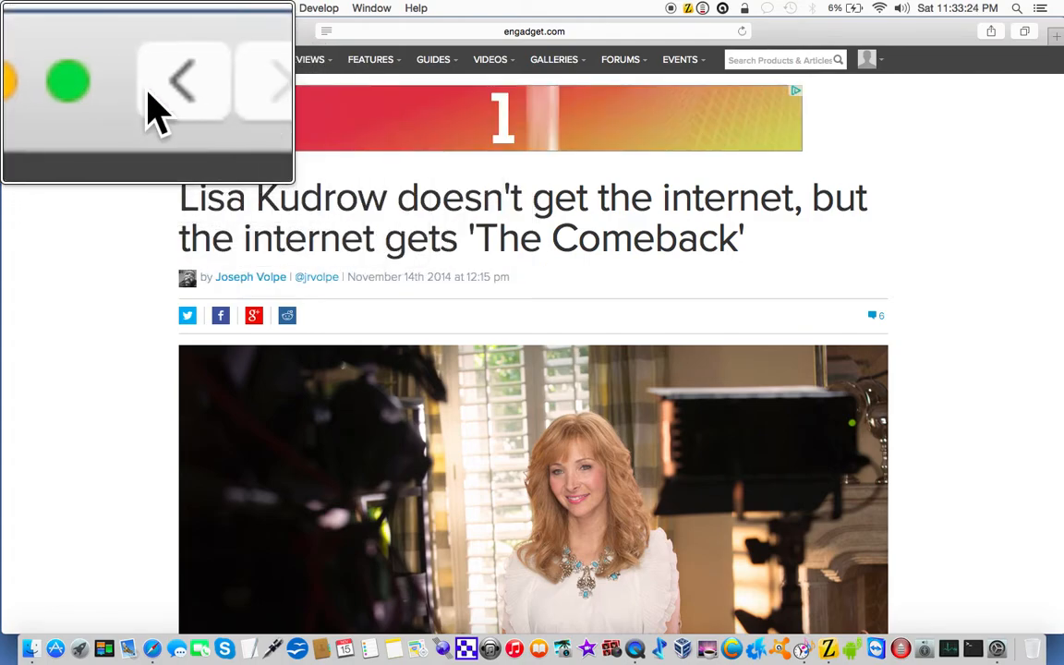
click(67, 30)
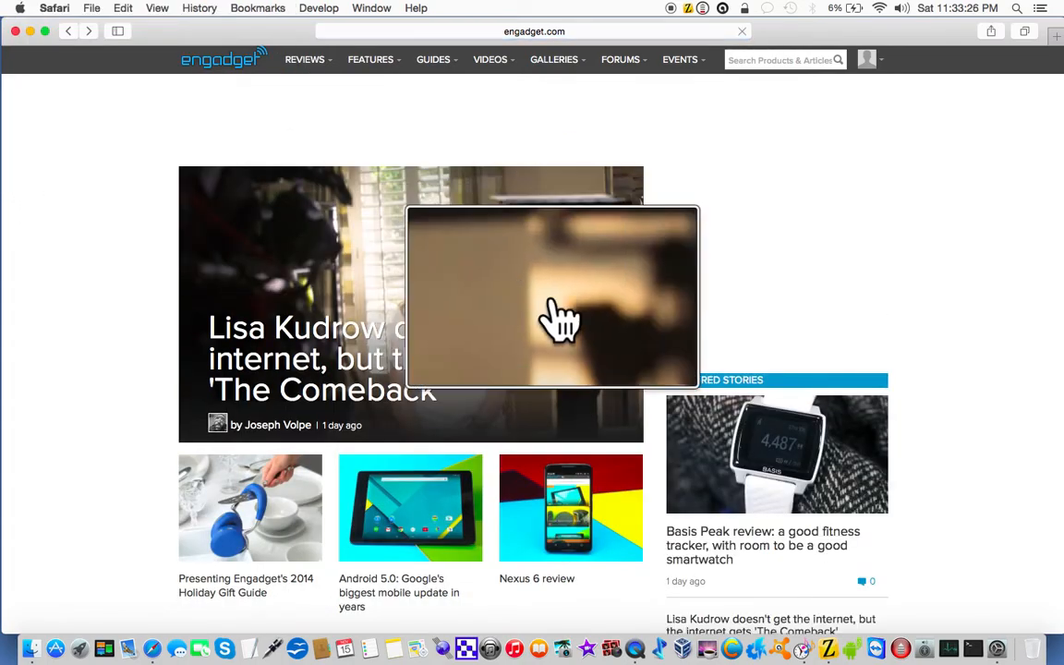
scroll(573, 315, down, 5)
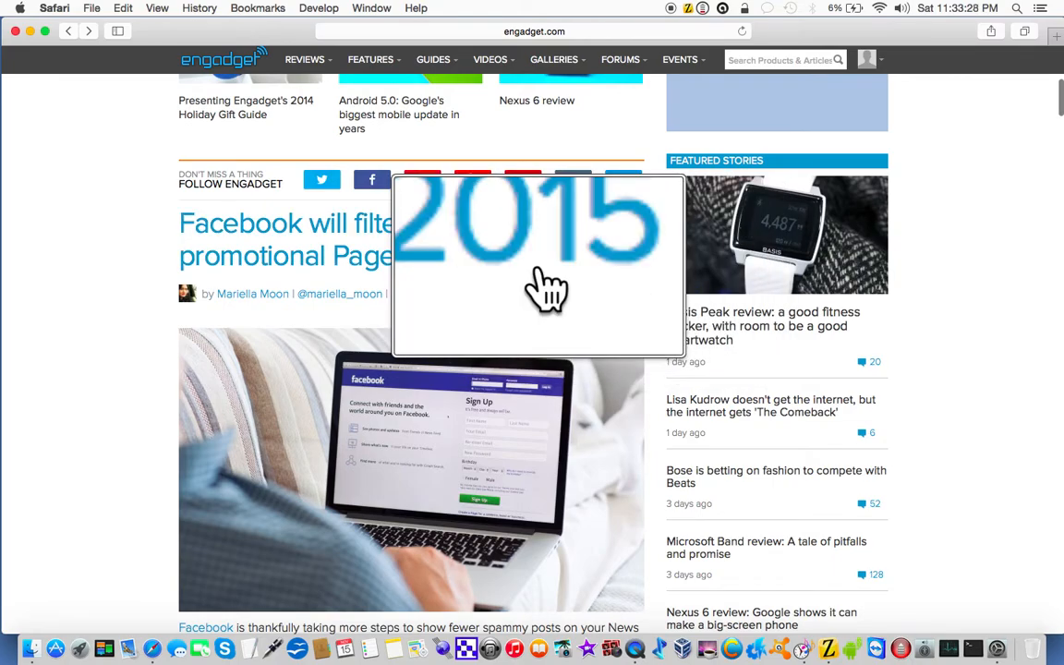
Step: Switch back to System Preferences, open the Zoom accessibility settings, and toggle screen zoom off and on again
key(ctrl+Right)
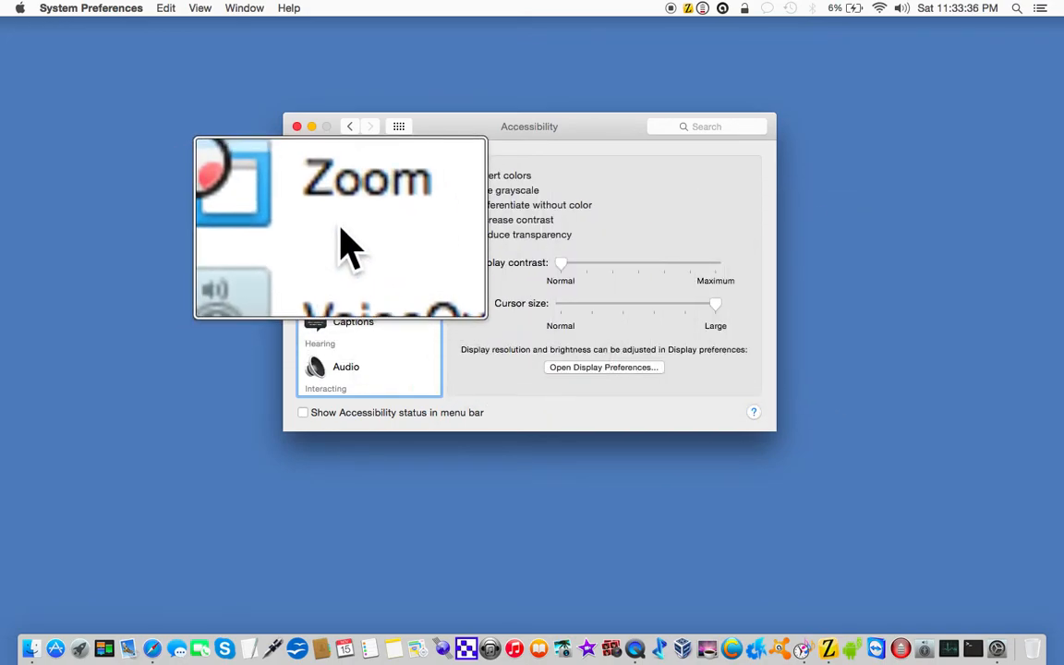
click(341, 235)
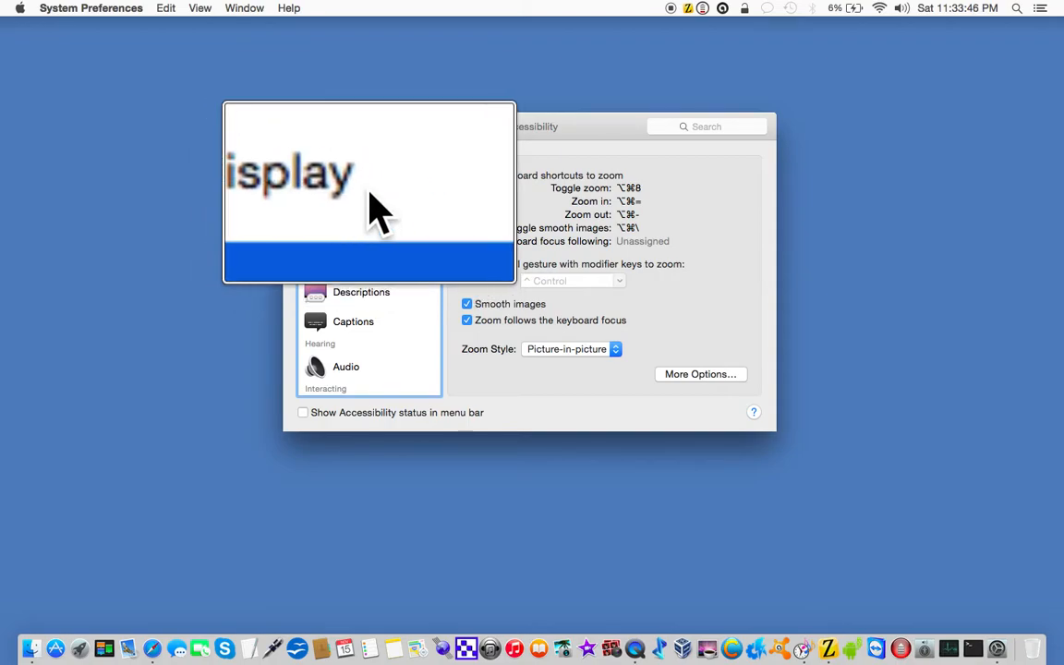
key(alt+super+8)
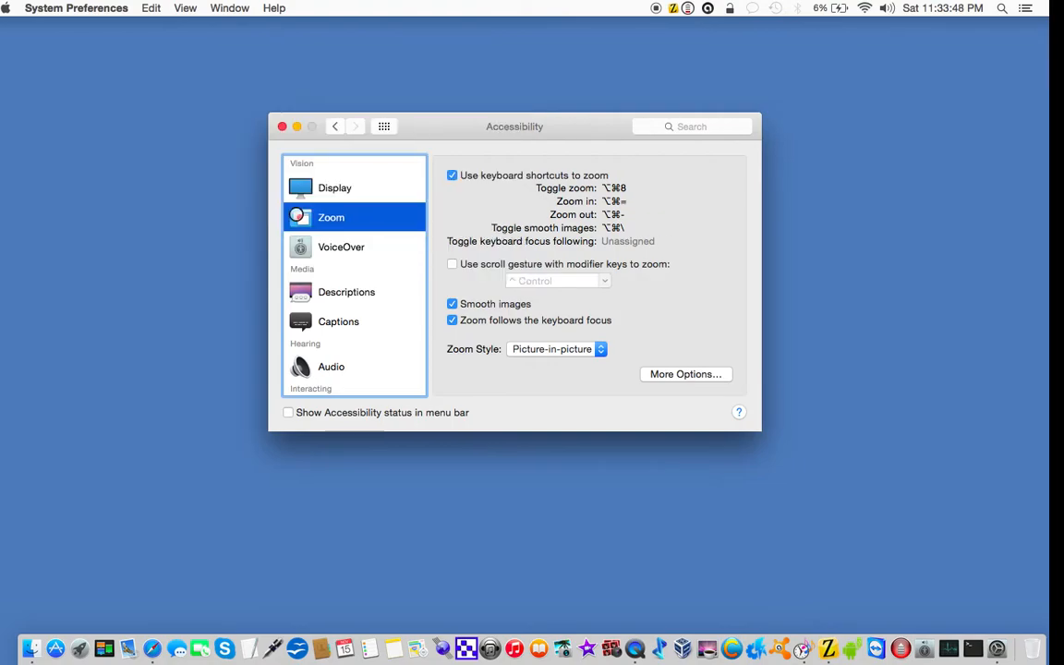
key(alt+super+8)
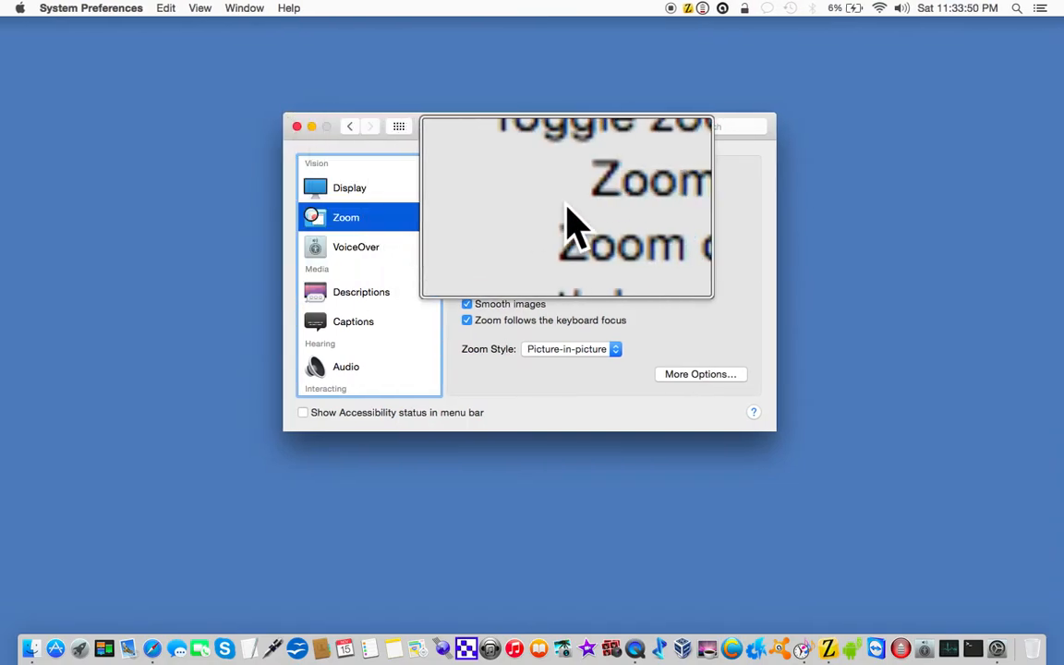
Step: Search Spotlight for "Test 123" with the zoom lens following the keyboard focus
click(901, 231)
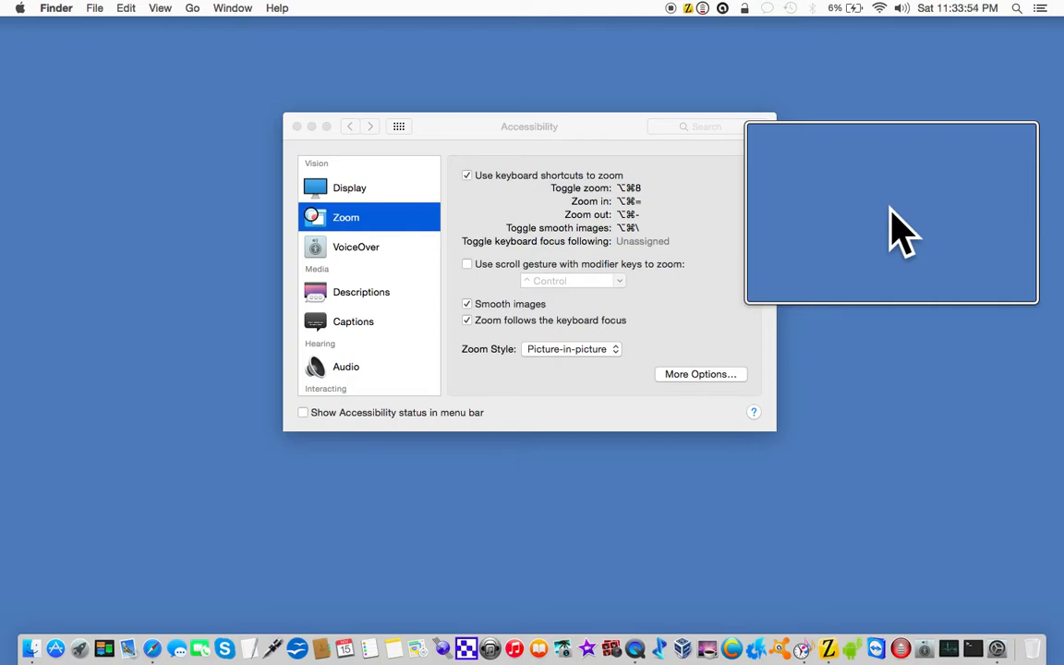
key(super+space)
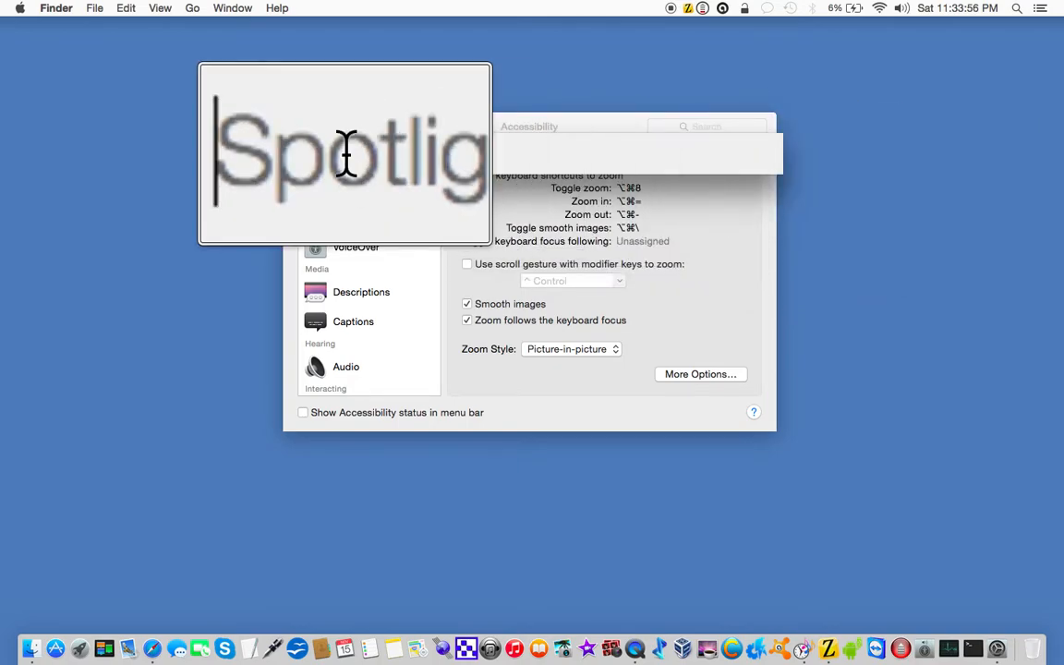
text(Test)
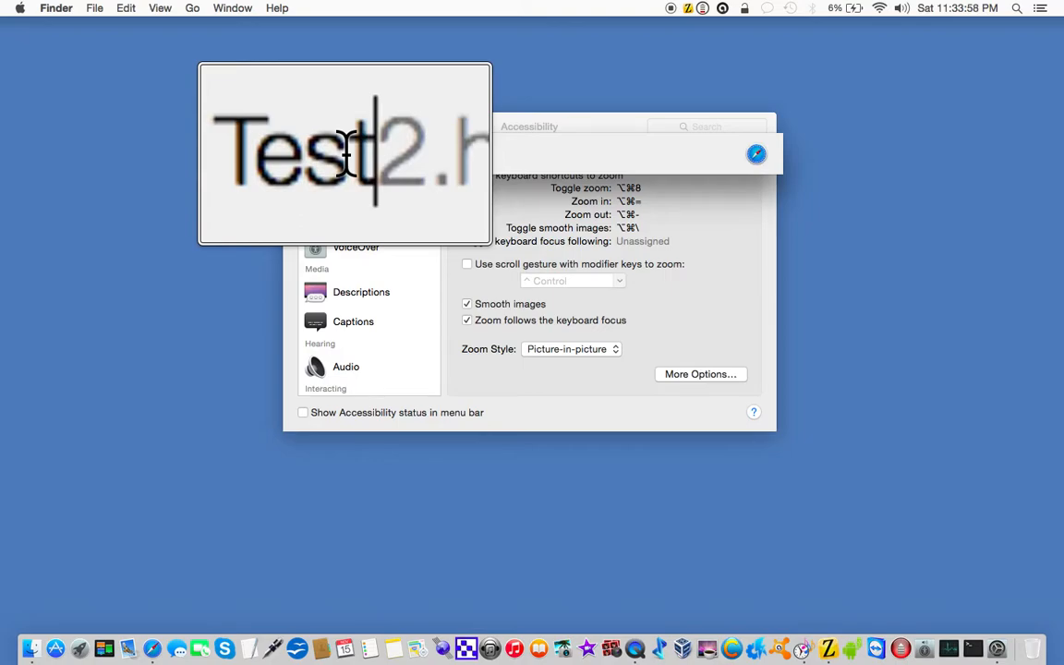
text( 123)
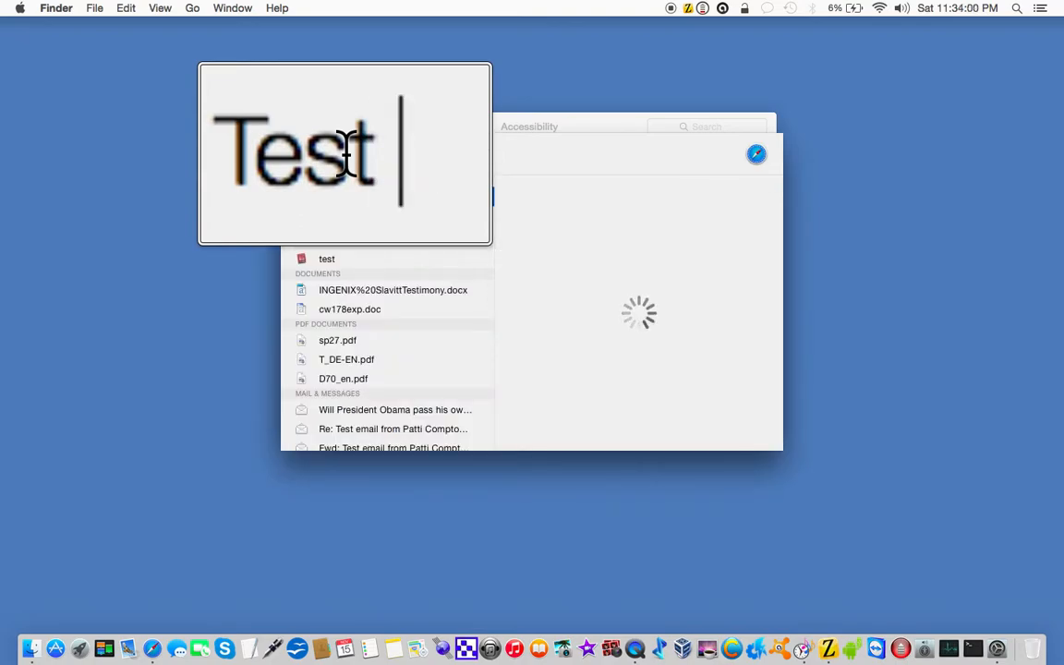
text(4567)
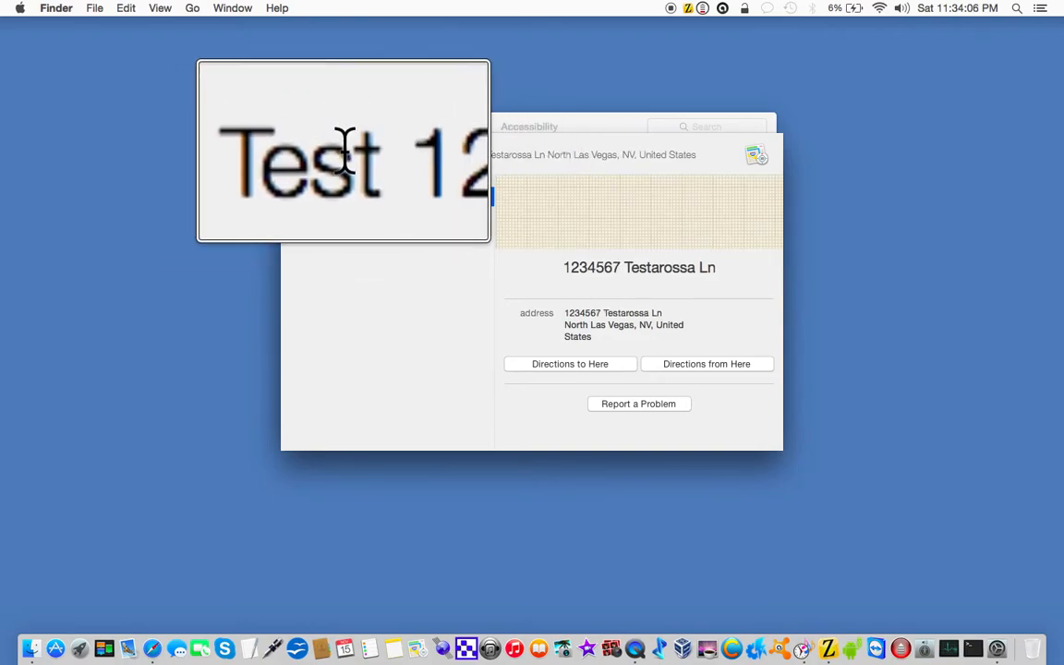
Step: Extend the Spotlight query with "4567" and erase its trailing digits while the zoom lens follows the keyboard focus
key(BackSpace)
key(BackSpace)
key(BackSpace)
key(BackSpace)
key(BackSpace)
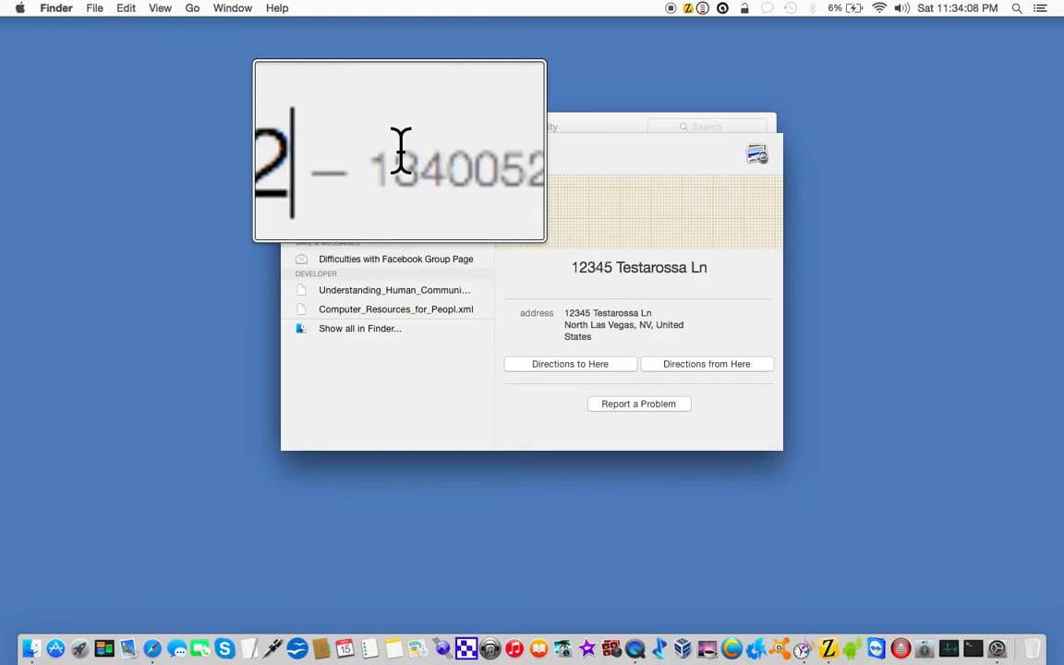
key(BackSpace)
key(BackSpace)
key(BackSpace)
key(BackSpace)
key(BackSpace)
key(BackSpace)
key(BackSpace)
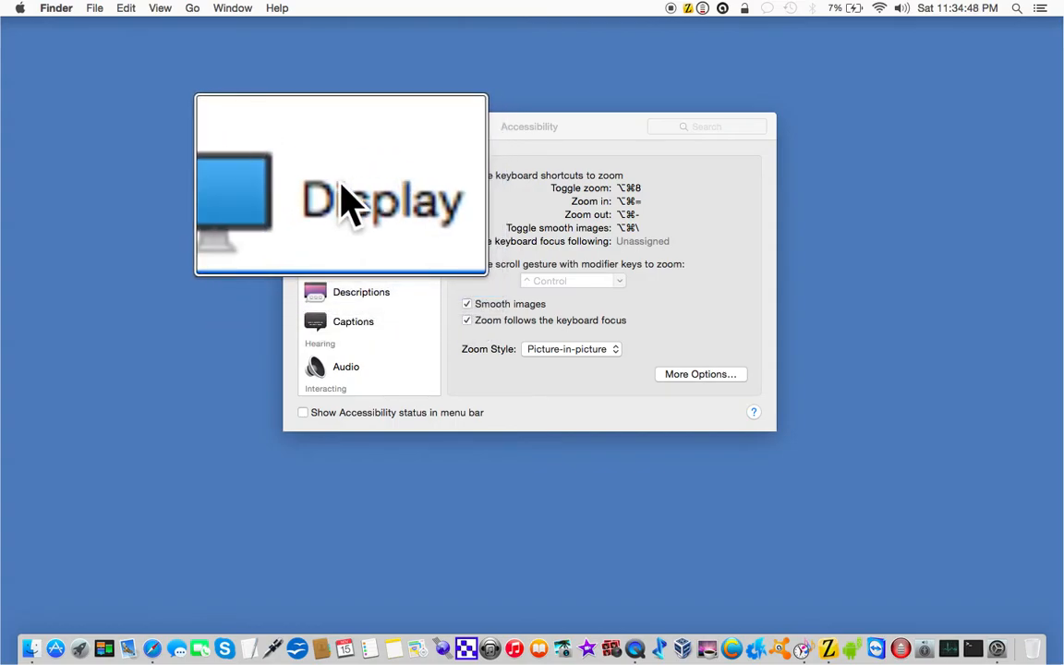
Step: Open VoiceOver Utility from the VoiceOver accessibility settings and lower the system volume
click(348, 248)
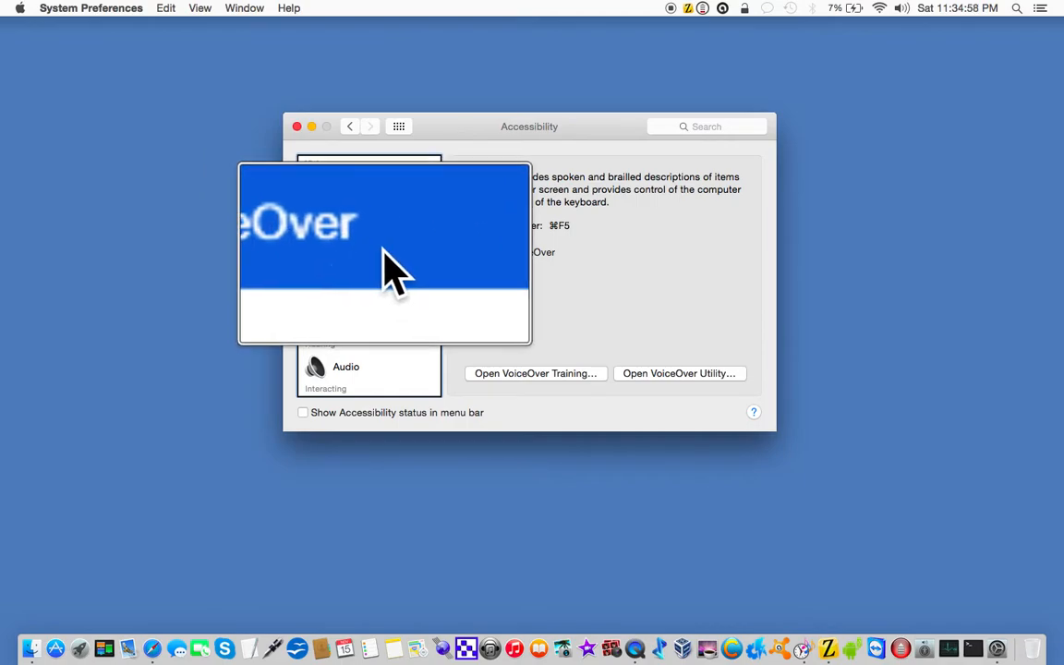
click(547, 374)
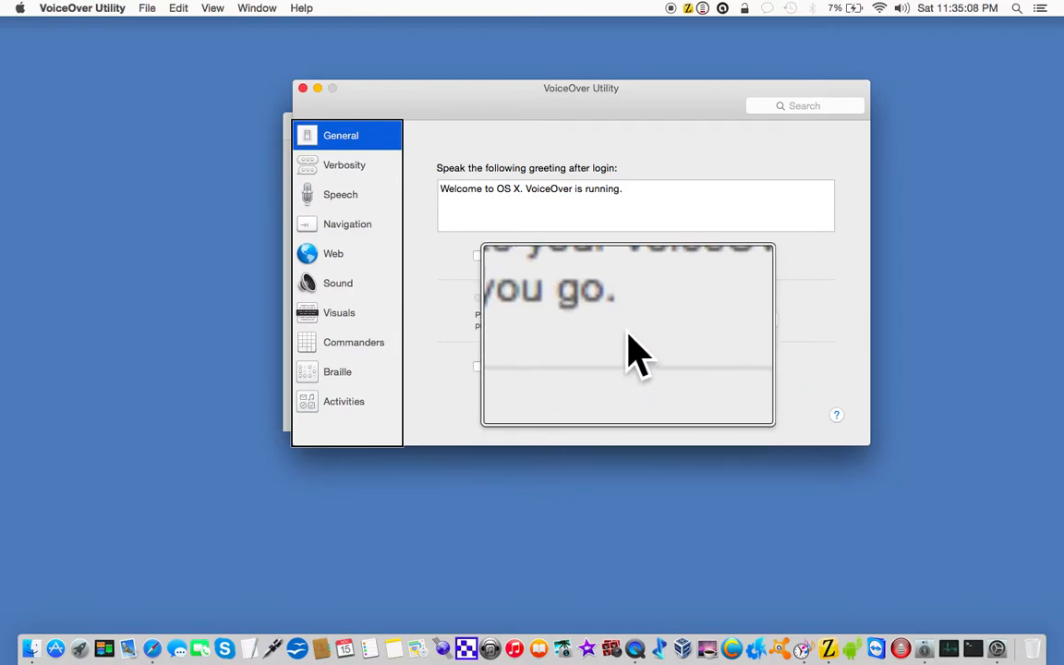
key(XF86AudioLowerVolume)
key(XF86AudioLowerVolume)
key(XF86AudioLowerVolume)
key(XF86AudioLowerVolume)
key(XF86AudioLowerVolume)
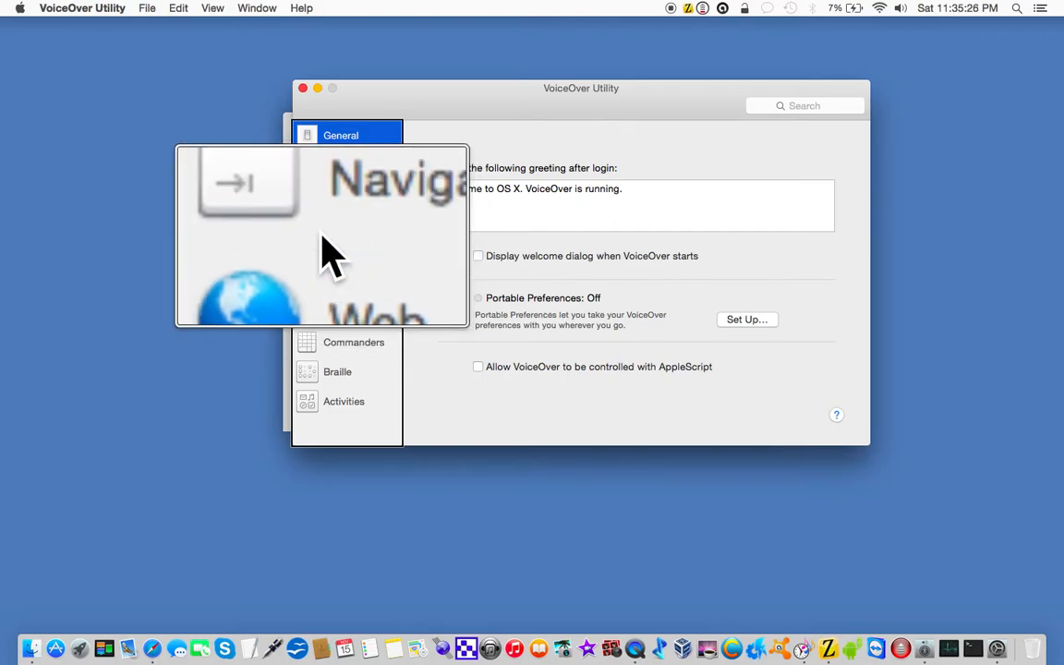
Step: Switch the mouse pointer option in VoiceOver Utility's Navigation settings to Moves VoiceOver cursor, and set it back to Ignores VoiceOver cursor
click(335, 225)
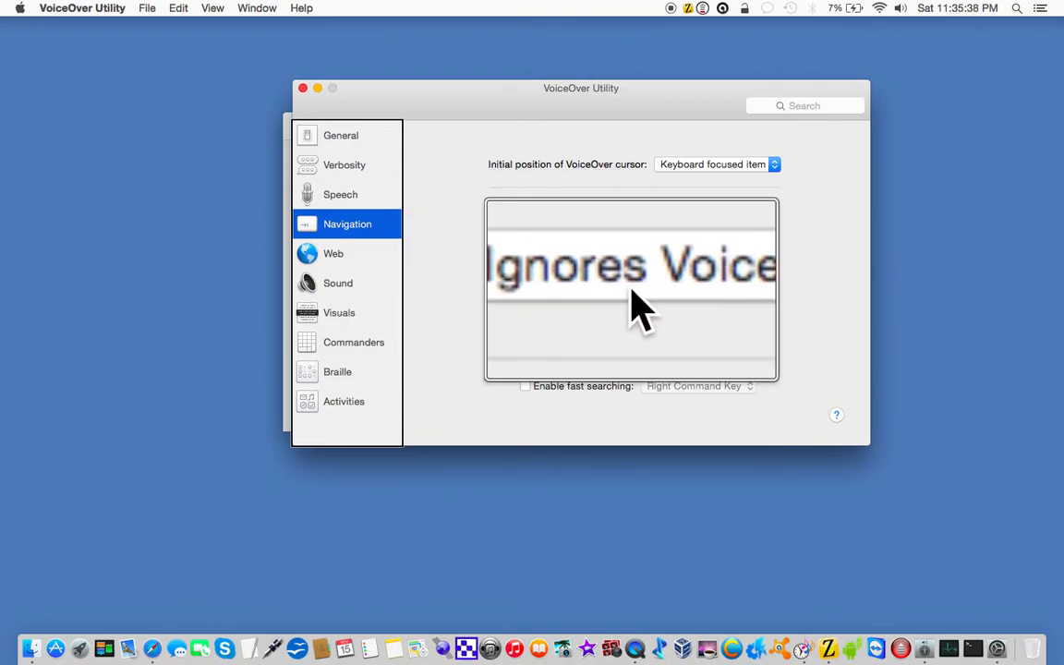
click(632, 292)
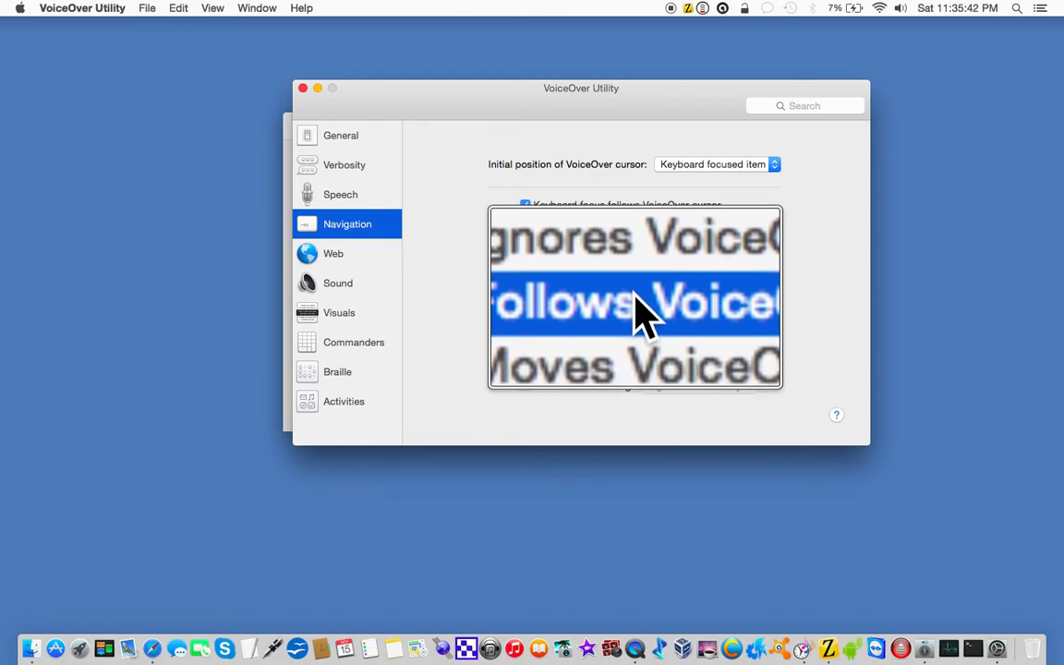
click(636, 315)
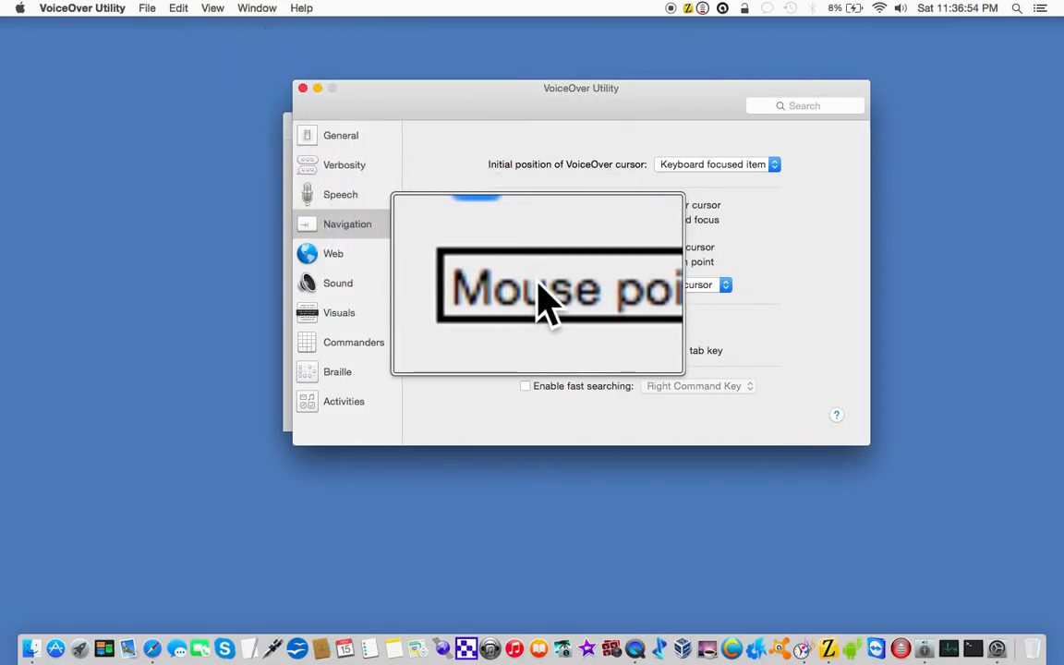
click(647, 285)
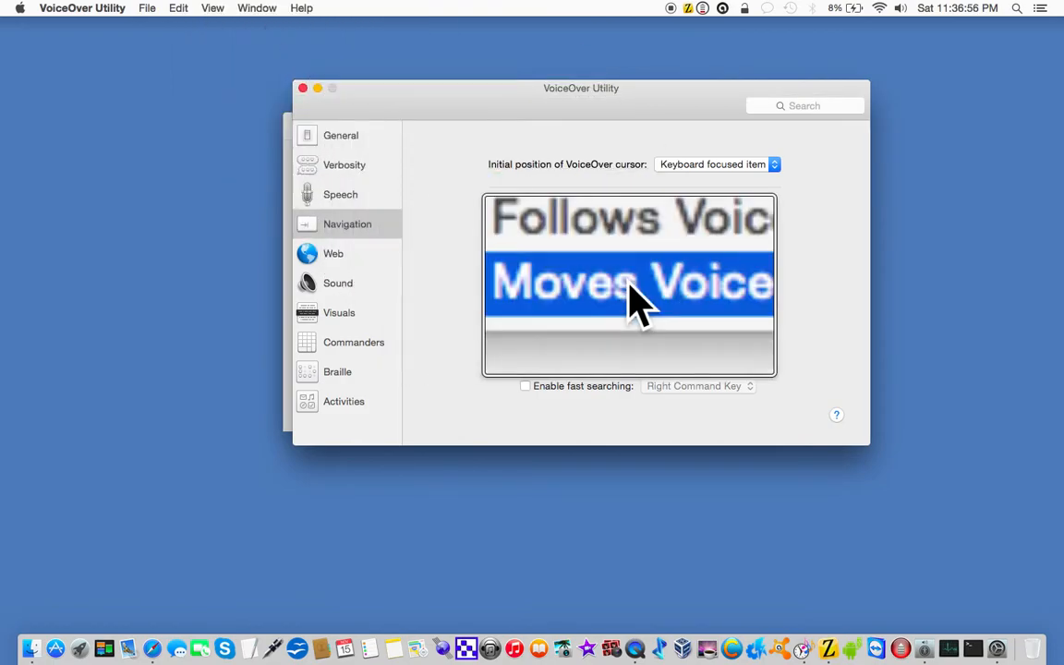
click(636, 269)
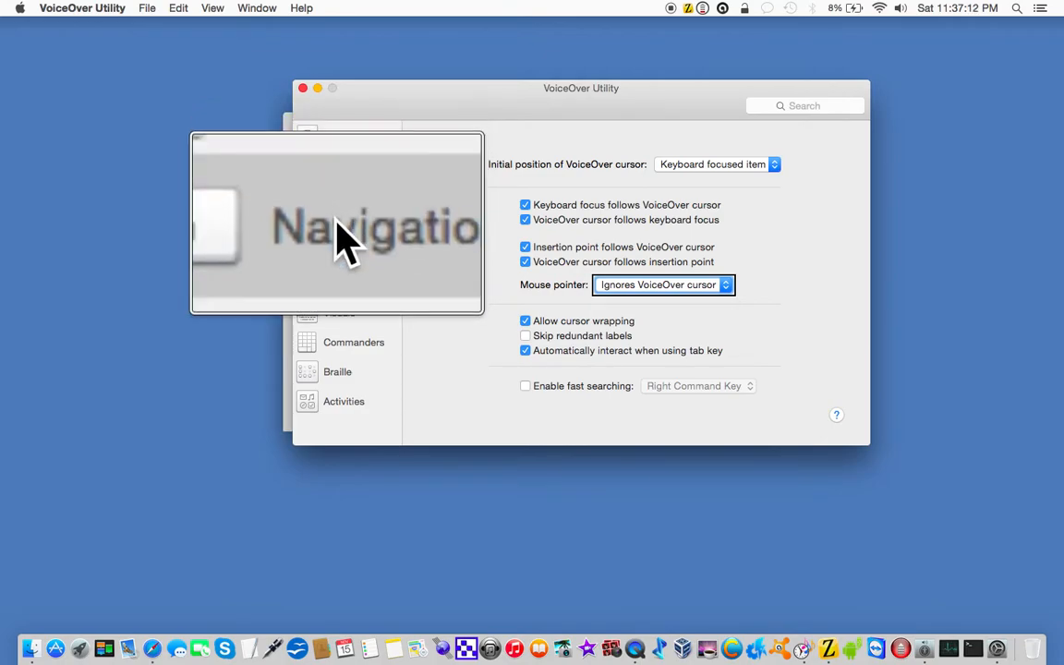
click(336, 223)
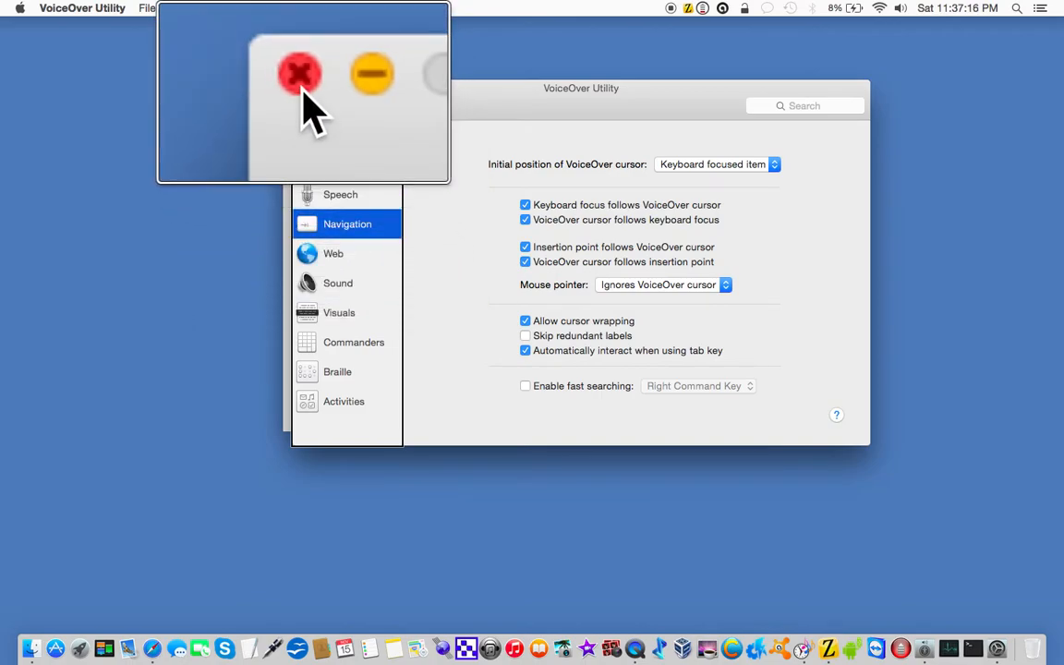
Step: Close VoiceOver Utility and turn VoiceOver off
click(301, 89)
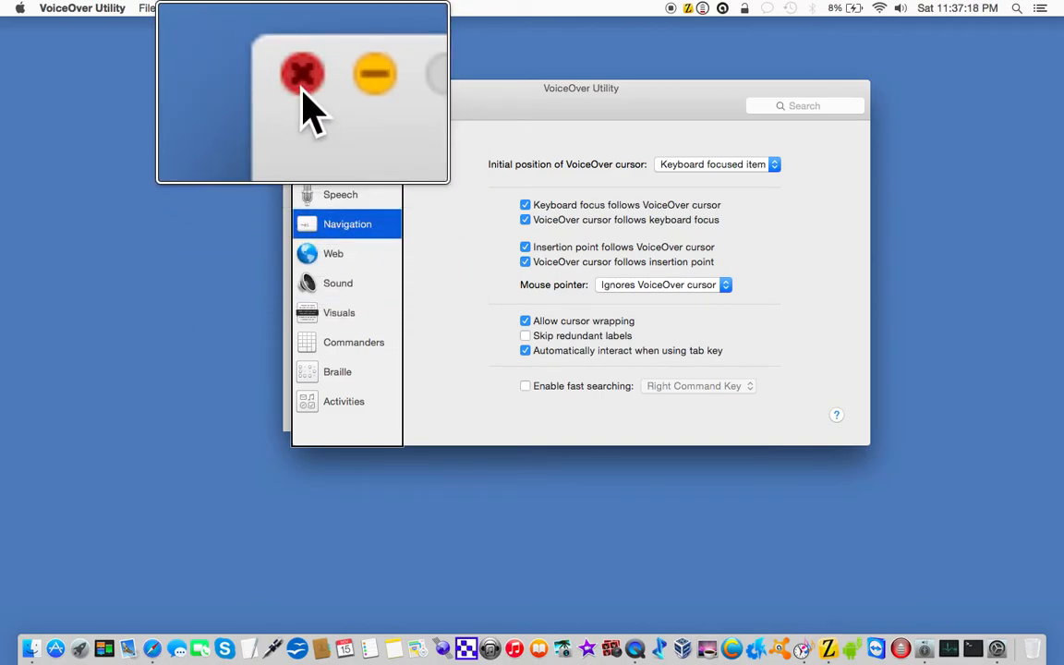
key(super+F5)
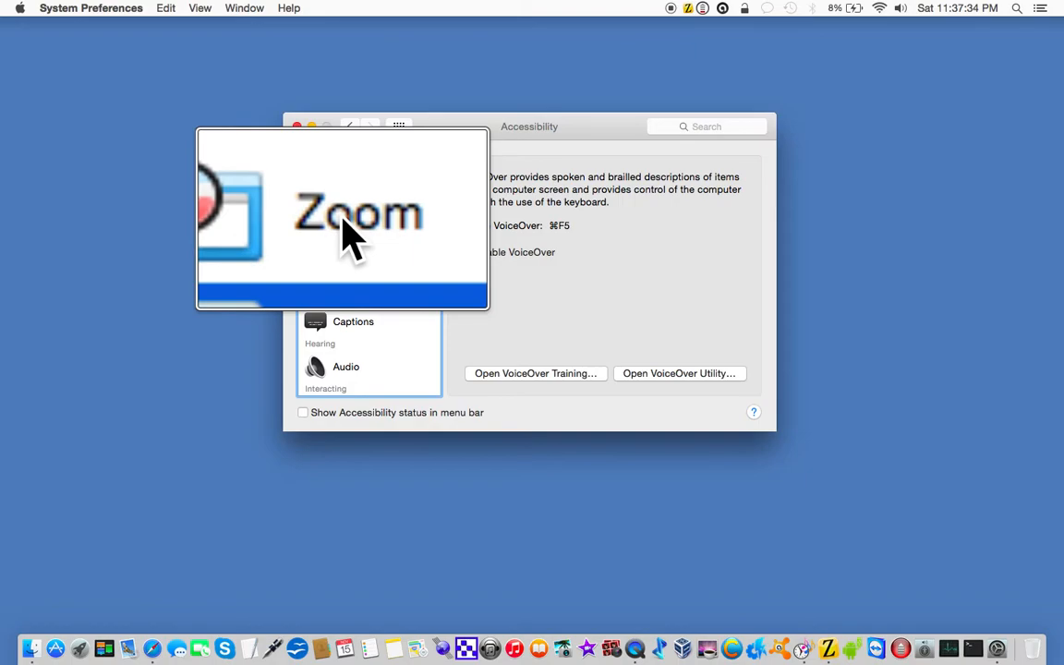
Step: Review the Zoom and Display accessibility settings, and switch back and forth to Safari to view the Engadget page with the zoom lens
click(344, 222)
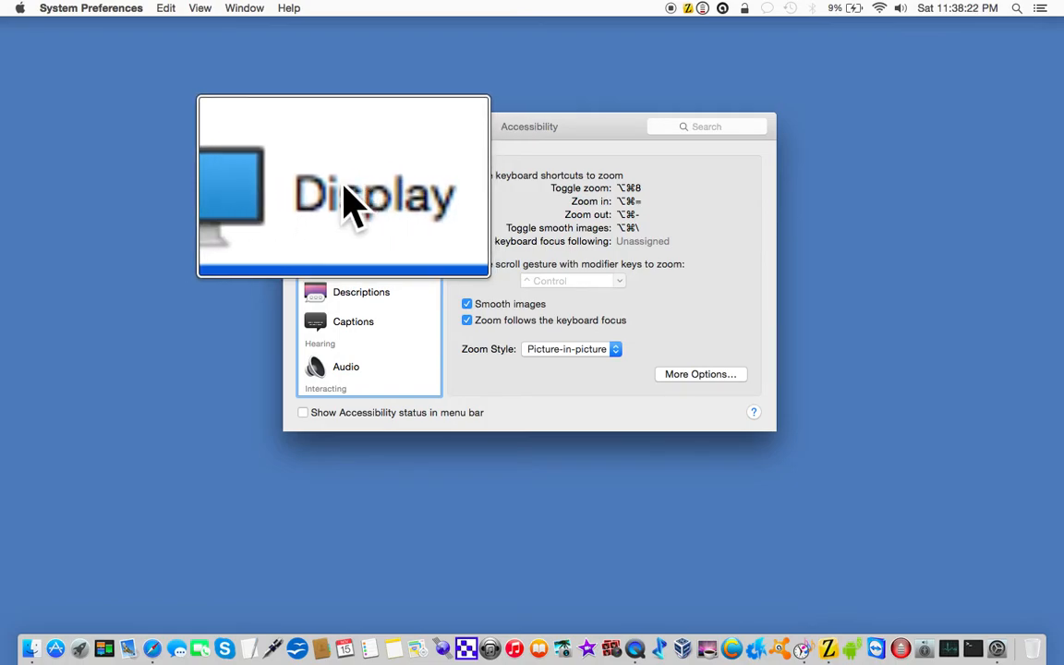
click(343, 189)
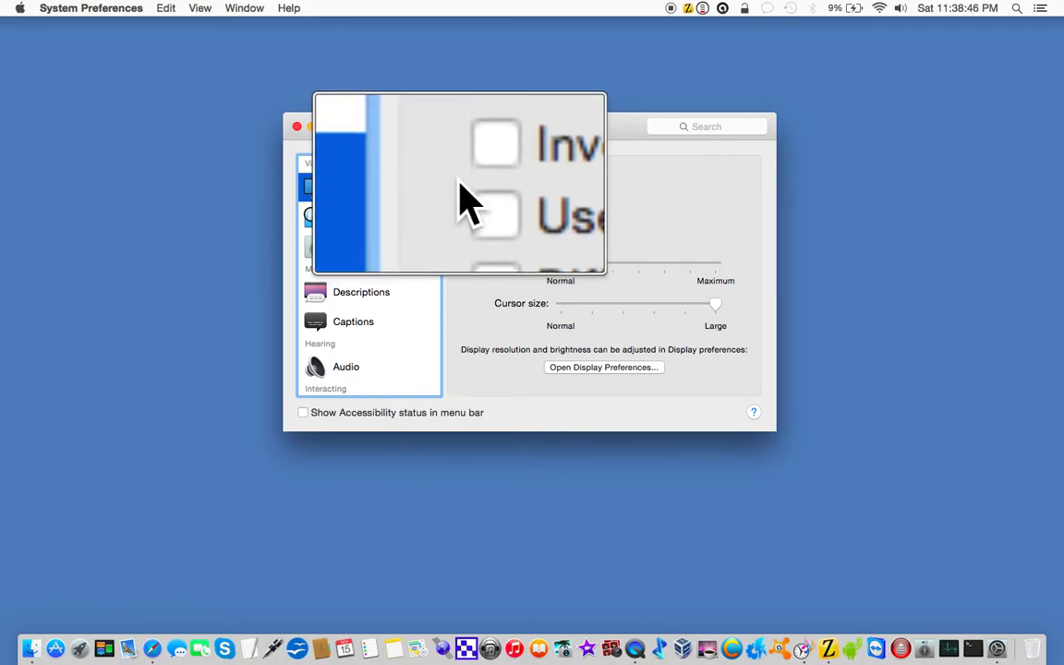
key(ctrl+Left)
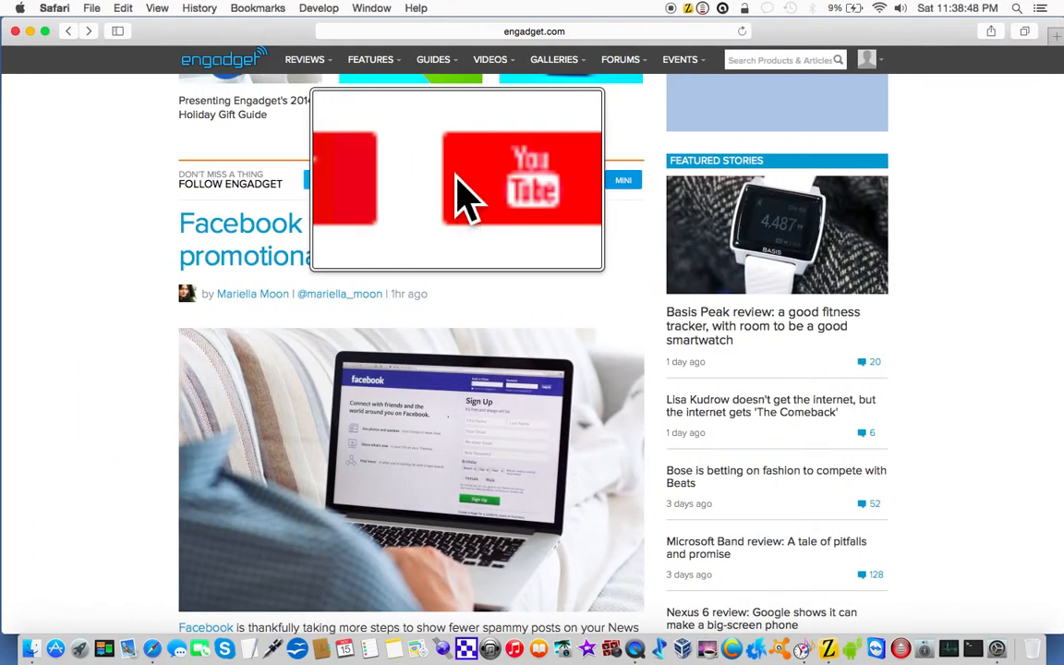
key(ctrl+Right)
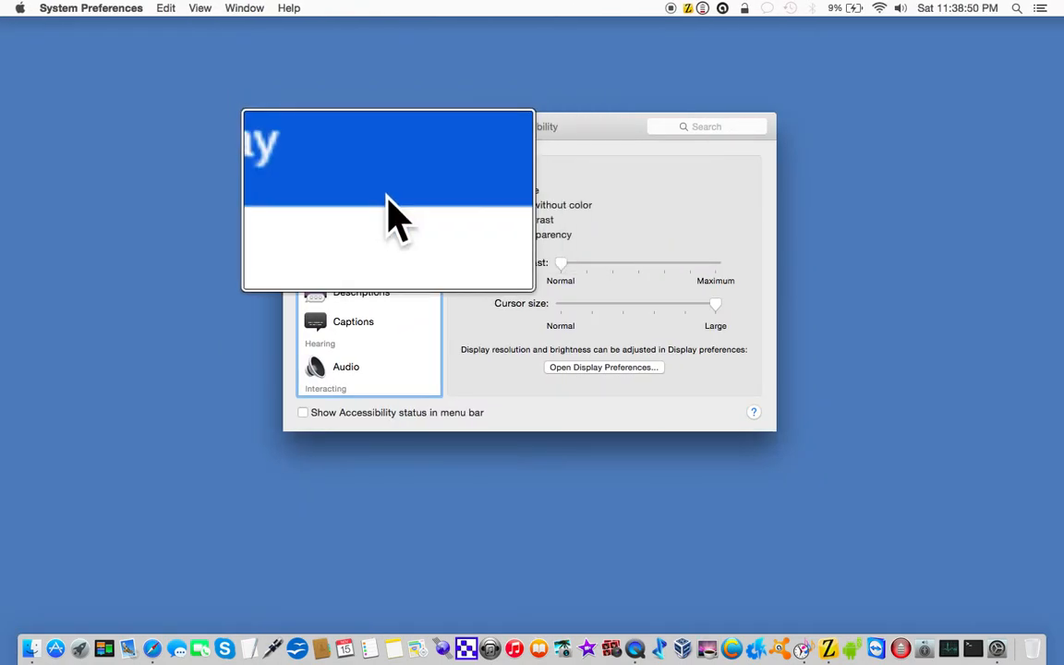
key(ctrl+Left)
key(ctrl+Right)
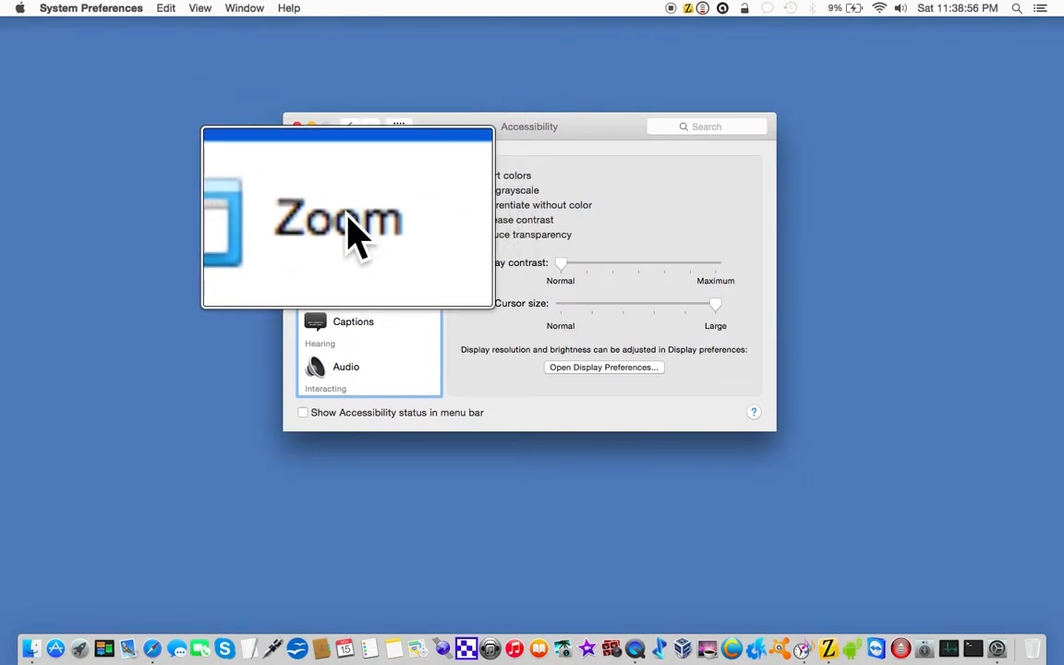
key(ctrl+Left)
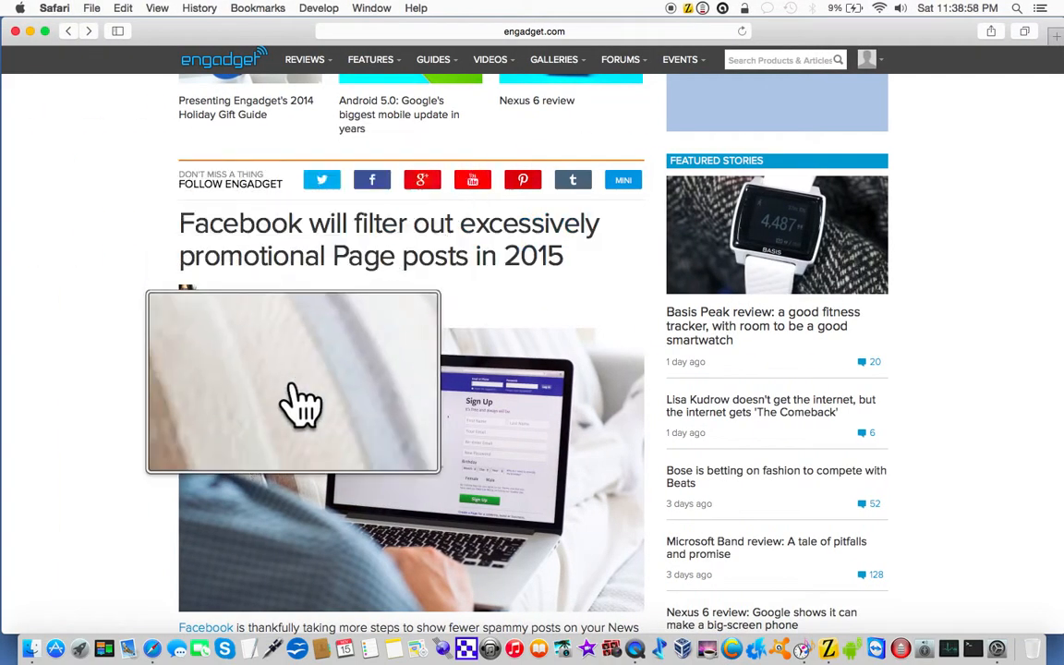
scroll(240, 458, down, 10)
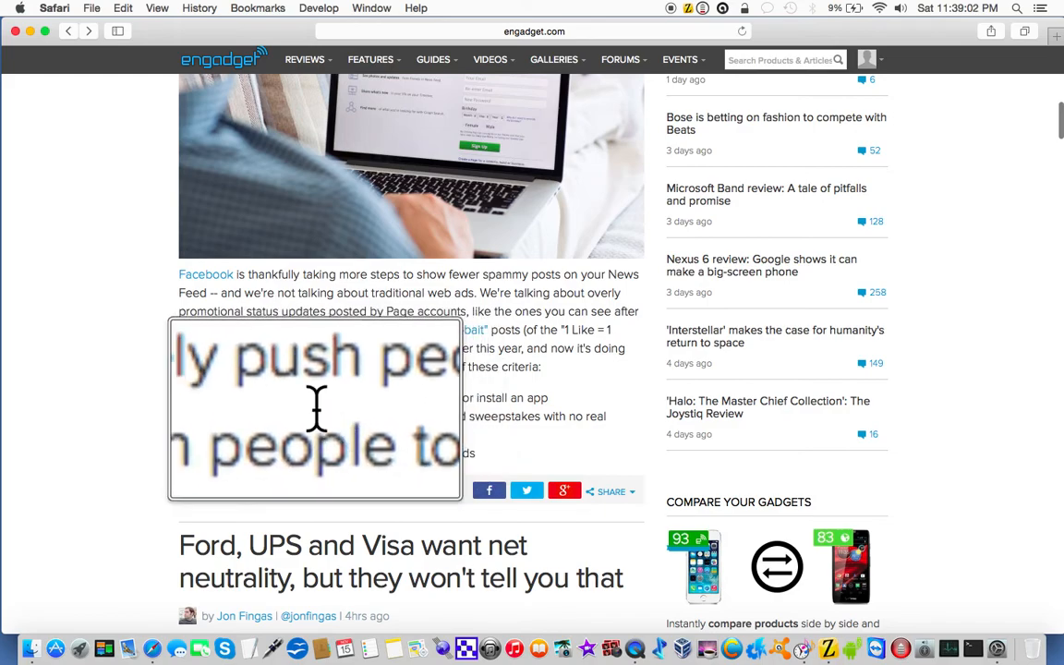
key(ctrl+Right)
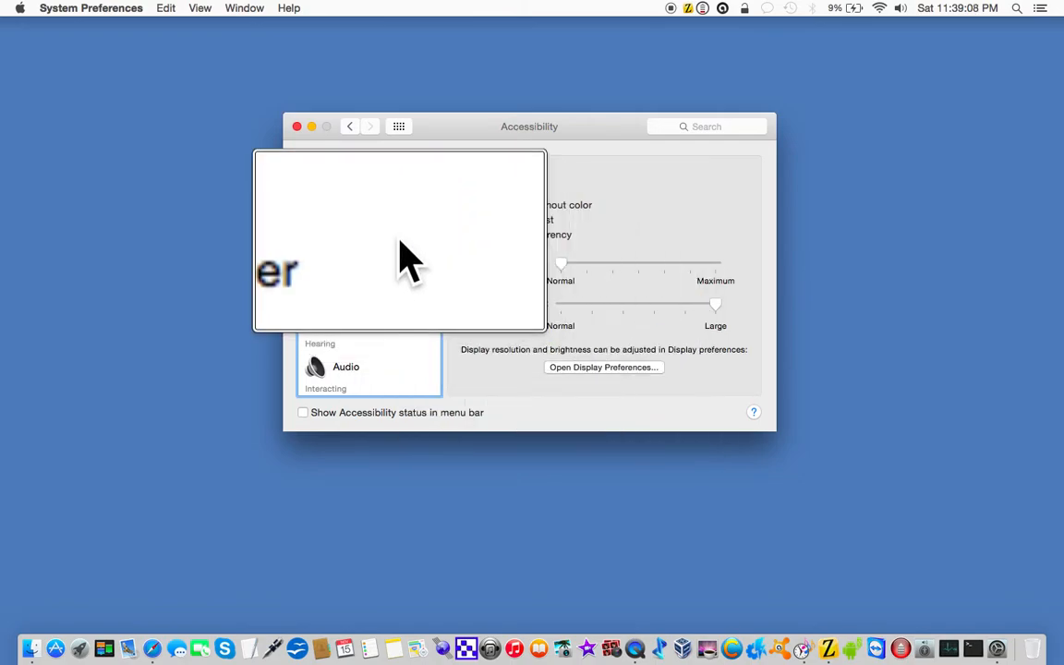
Step: Set the zoom style to Fullscreen in the Zoom accessibility settings
click(354, 218)
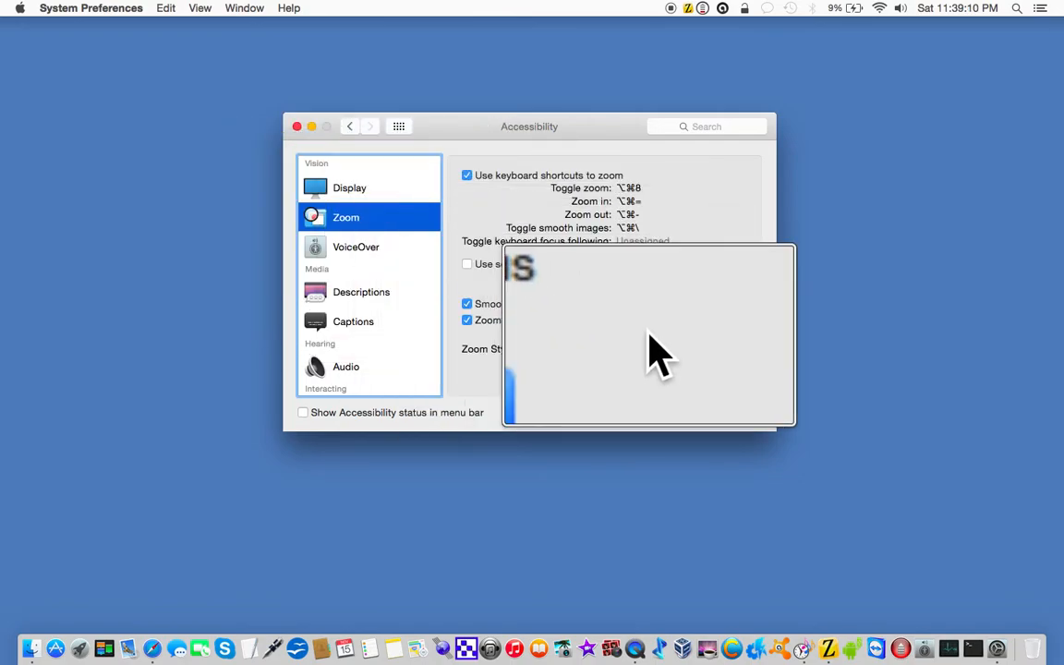
click(576, 367)
click(567, 340)
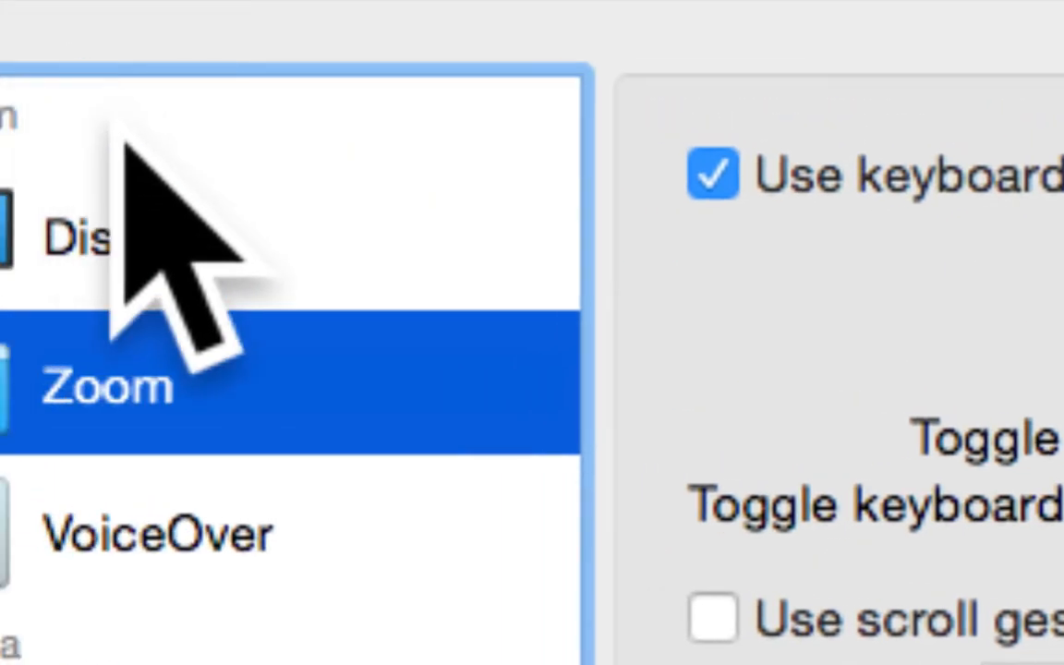
Step: Set the cursor size to Normal in the Display accessibility settings
click(42, 129)
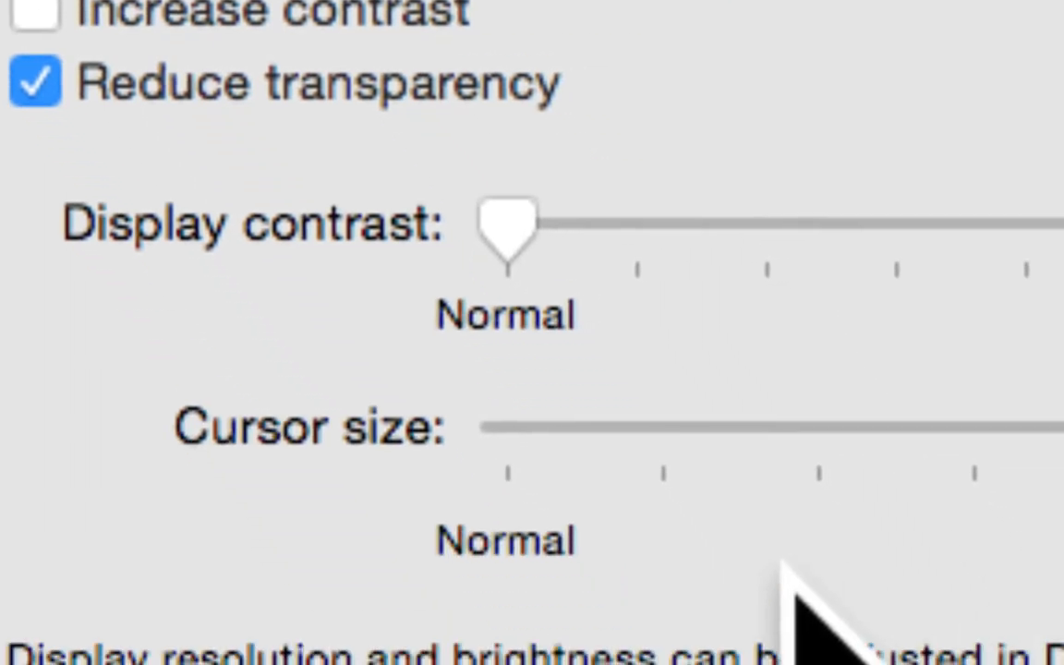
click(496, 429)
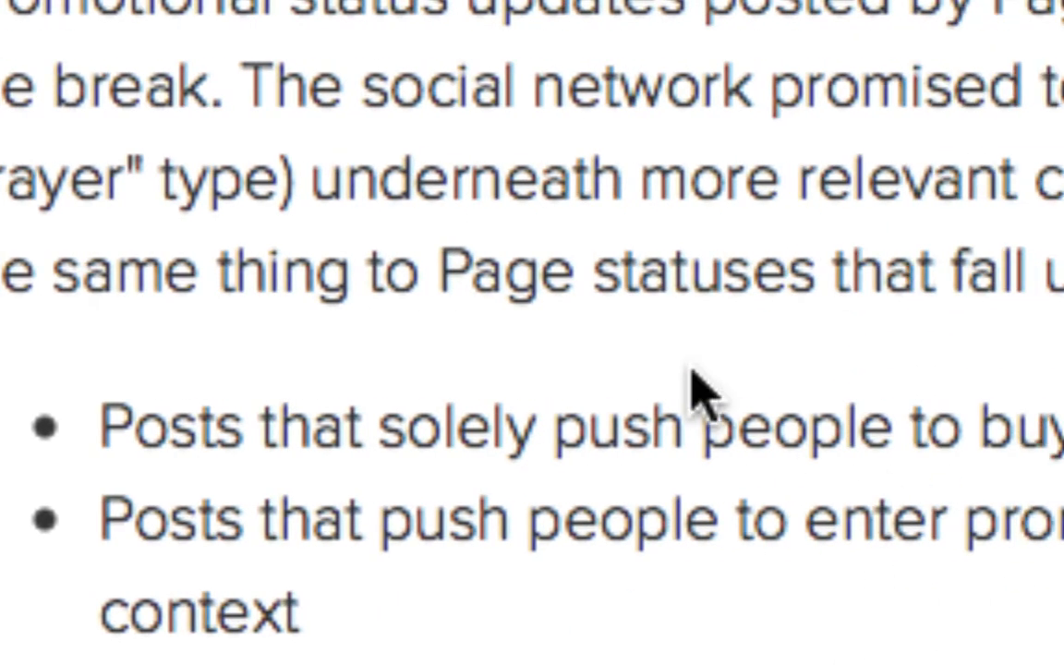
Step: Scroll through the Engadget page in Safari under fullscreen zoom, and return to System Preferences to quit it
scroll(693, 393, down, 5)
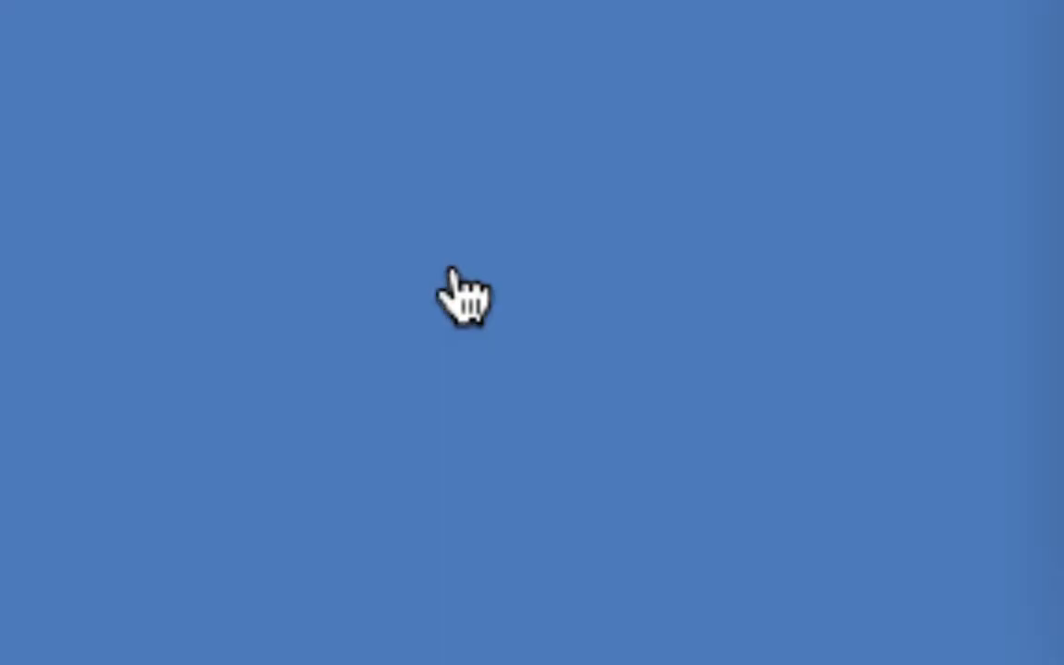
scroll(720, 37, up, 5)
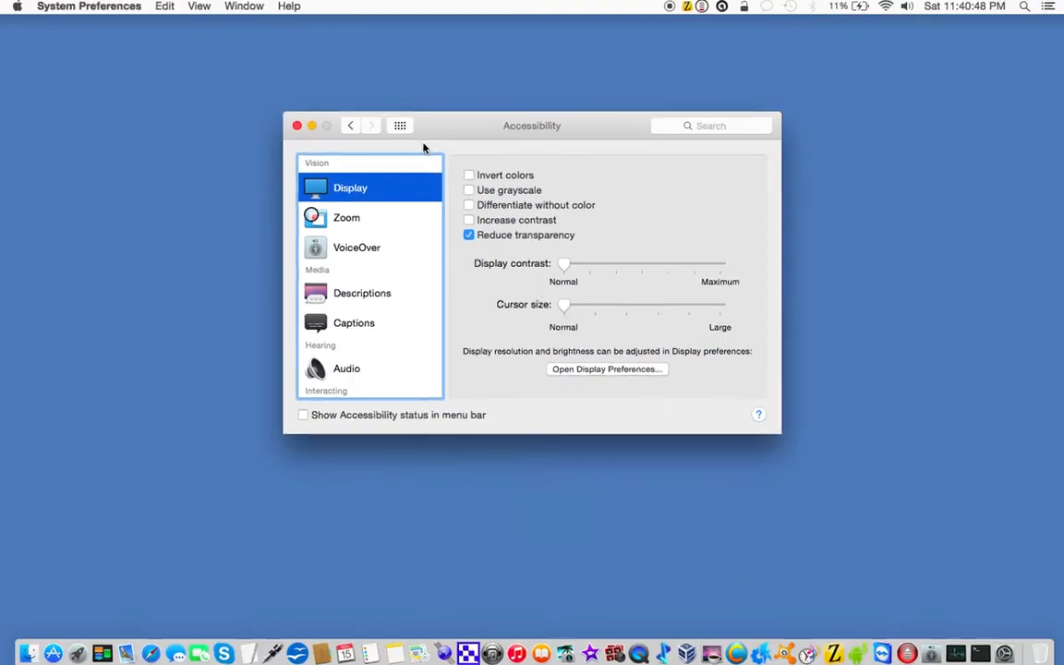
key(super+q)
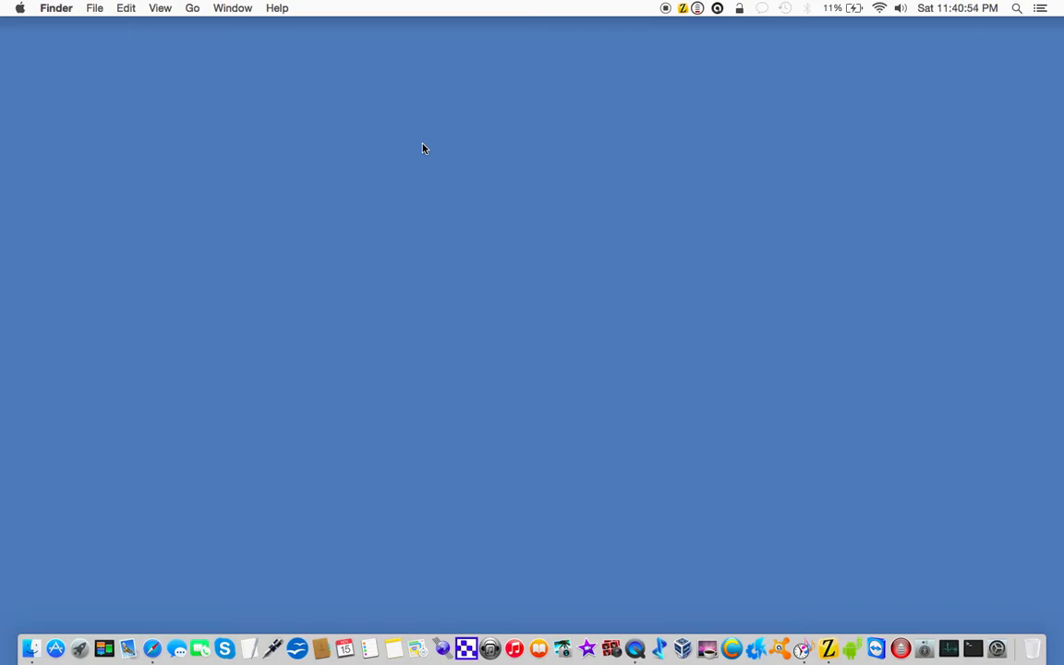
Step: Turn on the large magnifier lens and browse the Engadget home page in Safari through it, raising the system volume
key(alt+super+8)
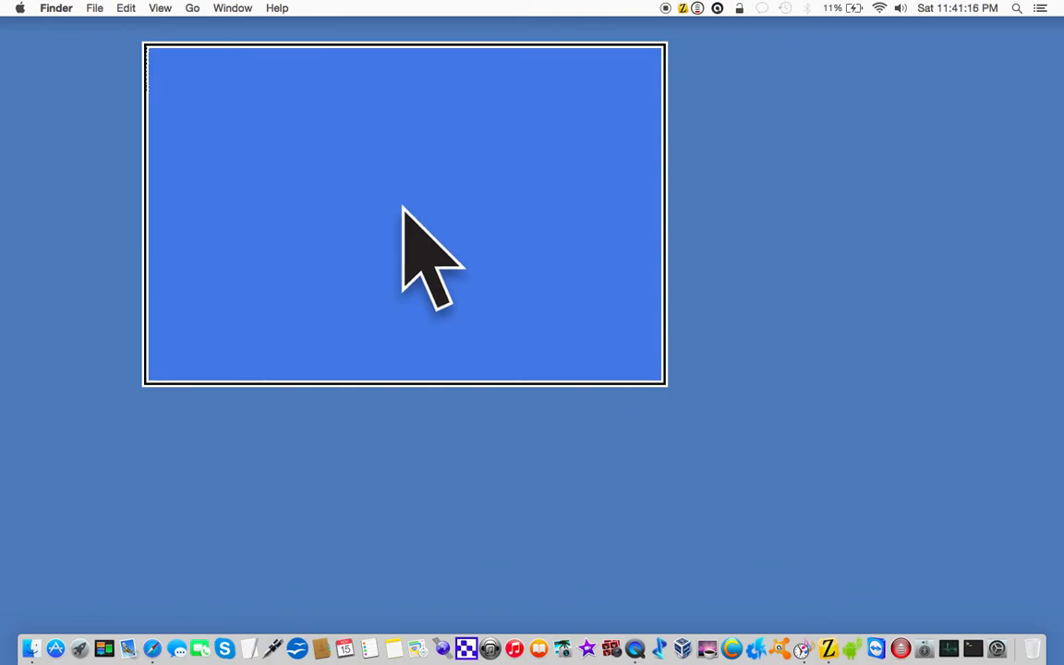
key(ctrl+Left)
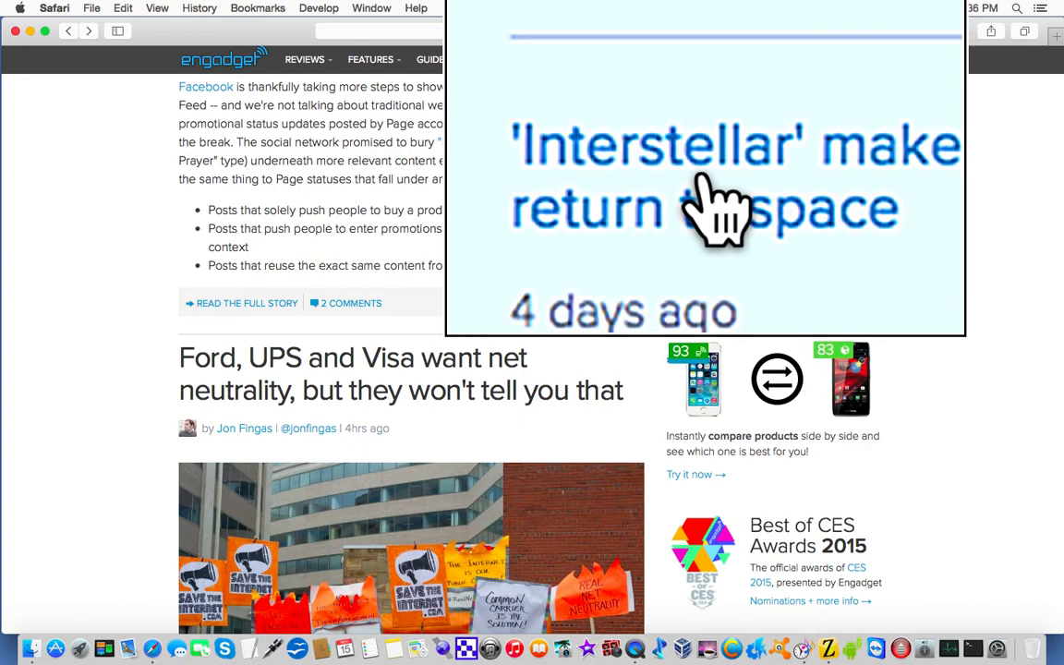
key(XF86AudioRaiseVolume)
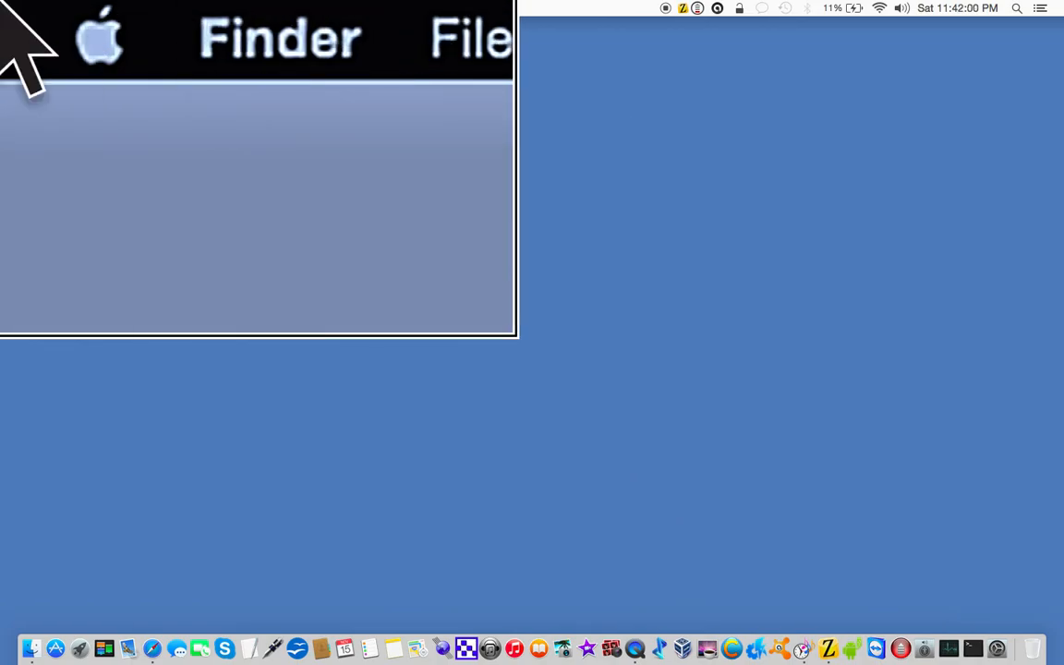
key(ctrl+Left)
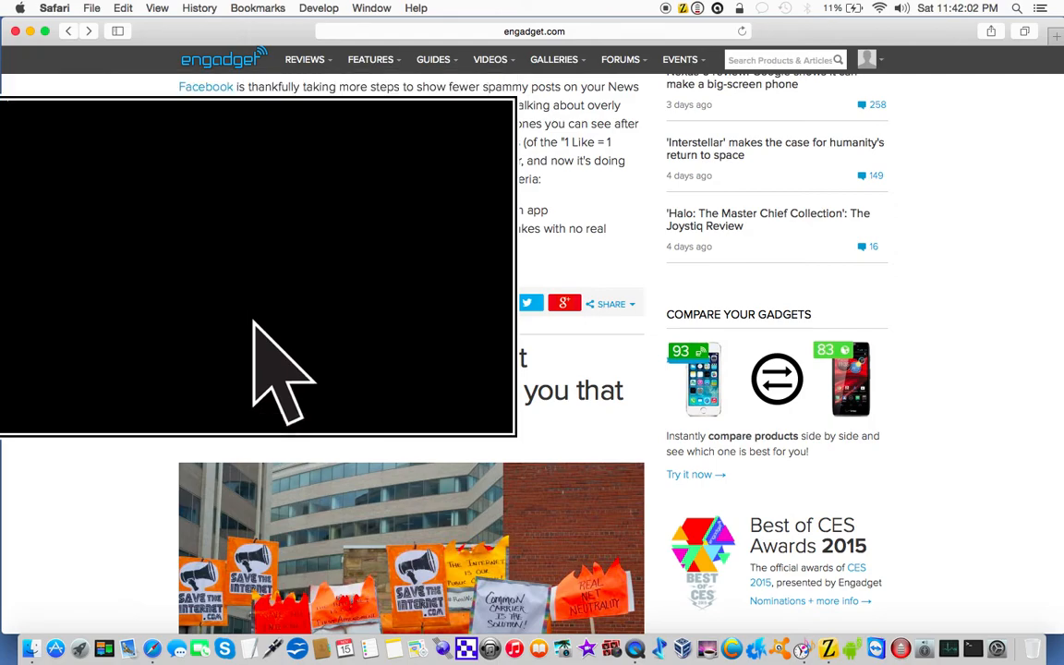
scroll(251, 397, down, 1)
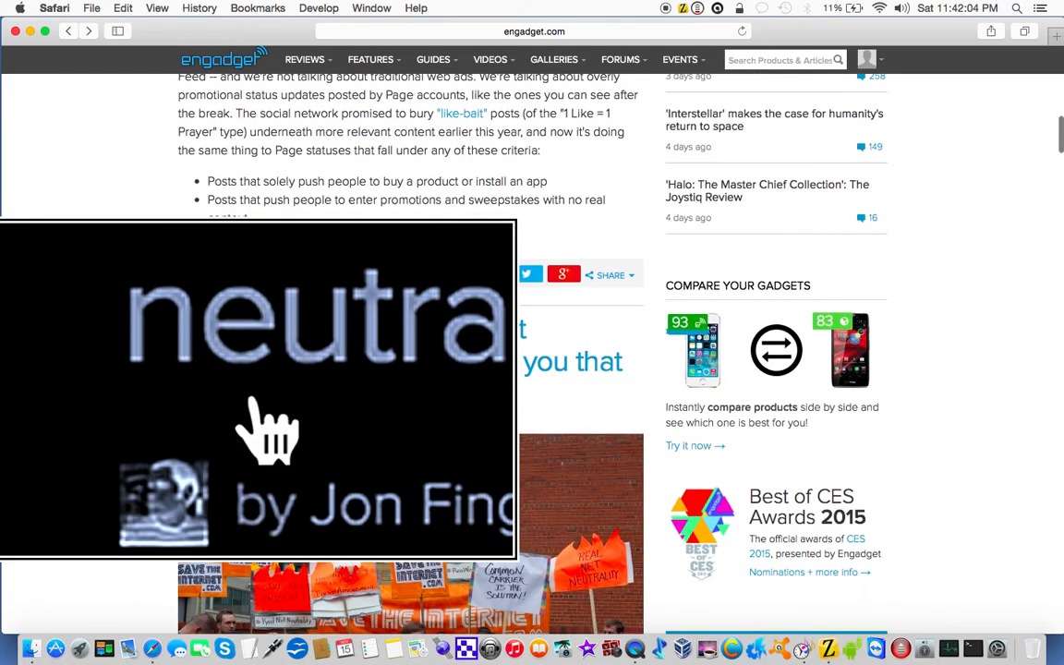
scroll(268, 430, down, 4)
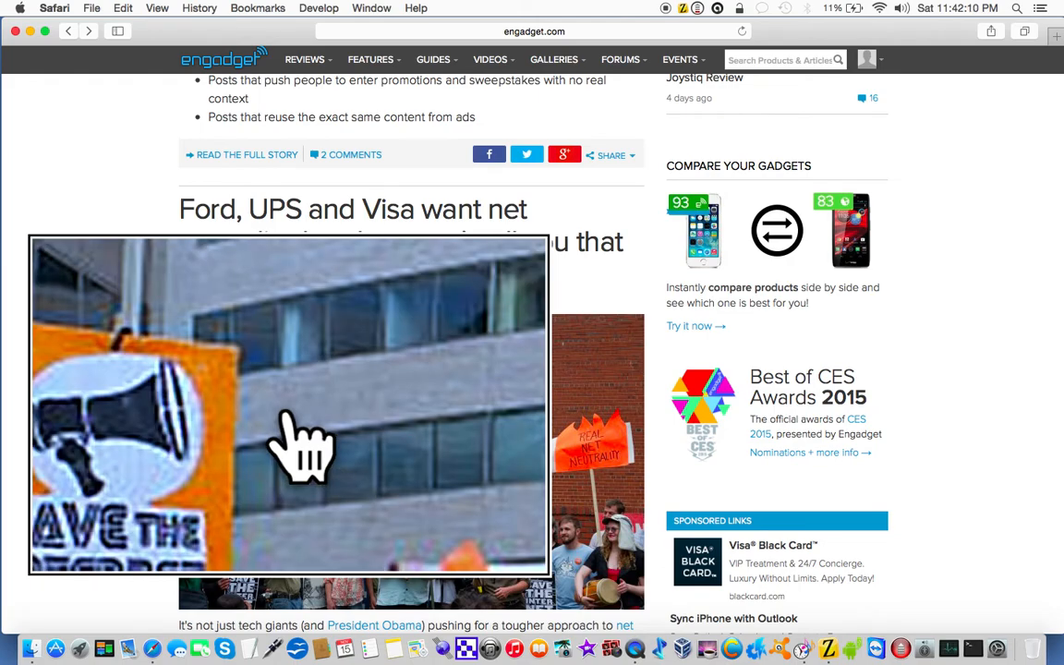
Step: Read down the Engadget net neutrality story and its photo in Safari through the magnifier lens
scroll(300, 448, down, 3)
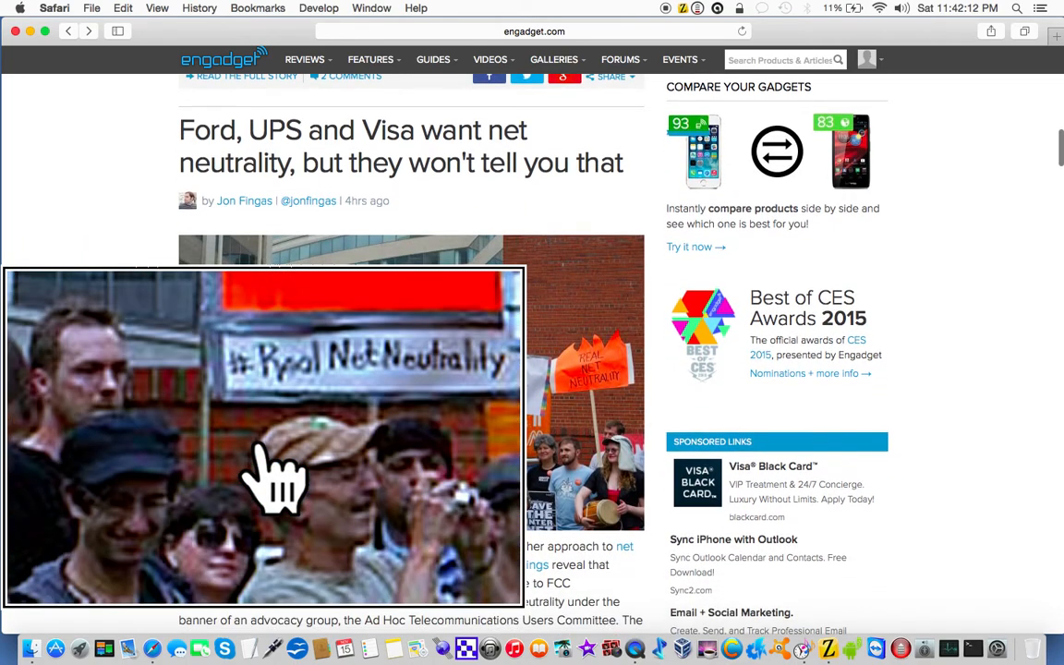
scroll(398, 466, down, 1)
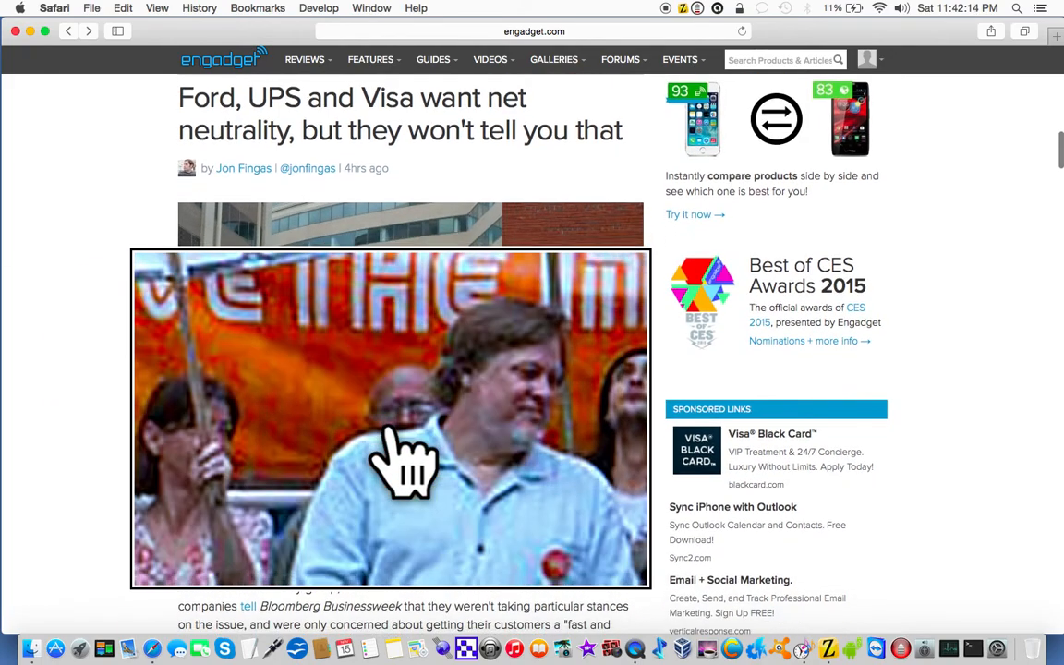
scroll(403, 462, down, 3)
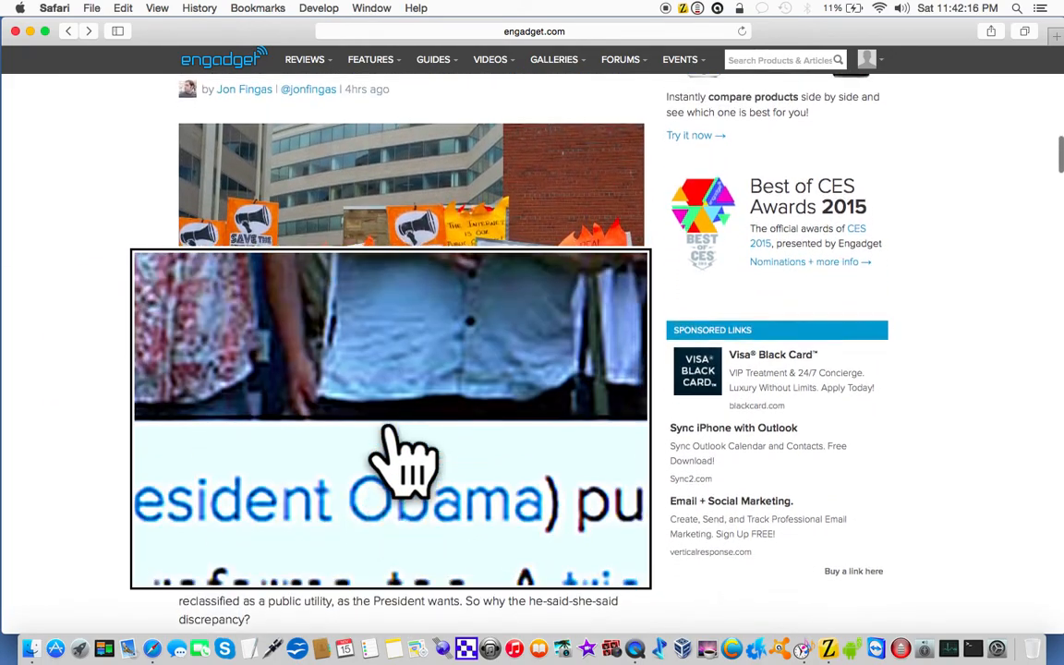
scroll(403, 462, down, 2)
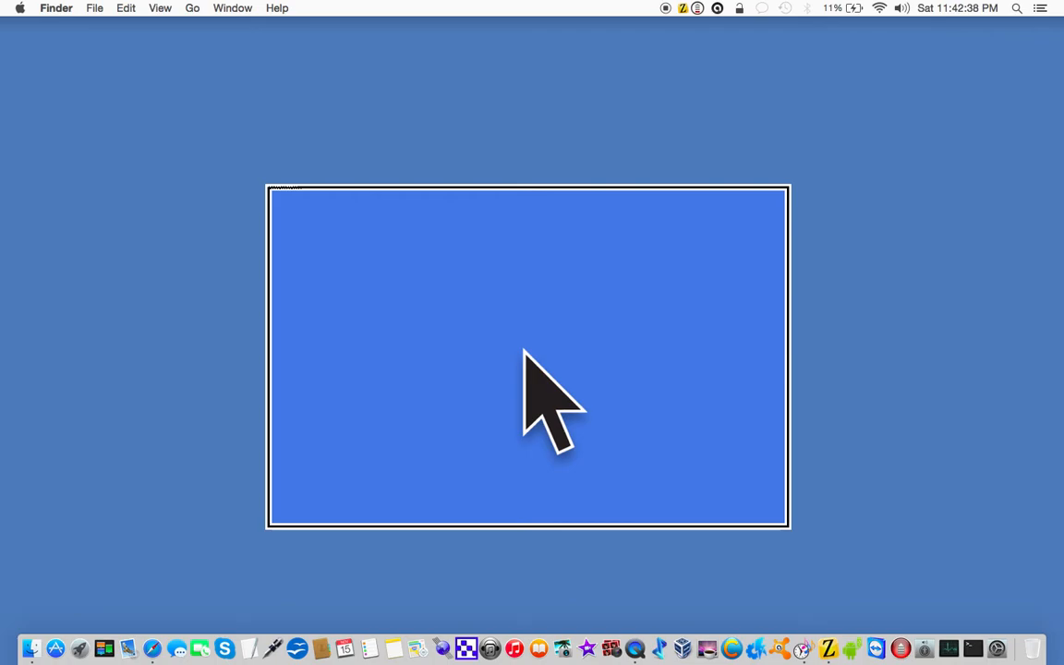
Step: Open the ZoomText Preferences and review the screen color scheme and pointer size choices in the Enhancements settings
key(ctrl+super+u)
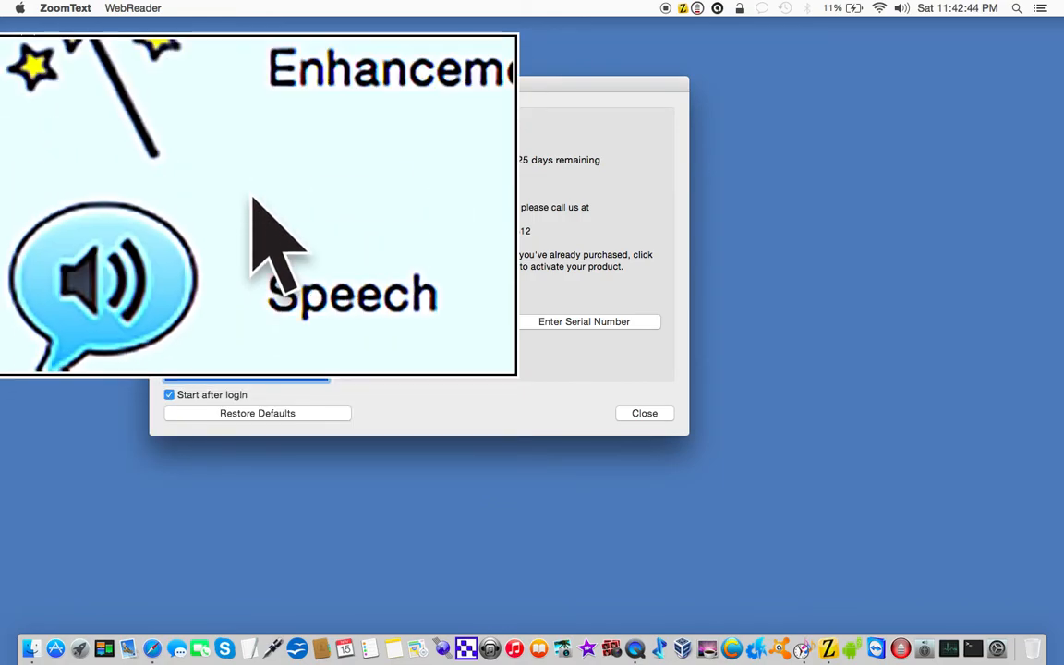
click(221, 185)
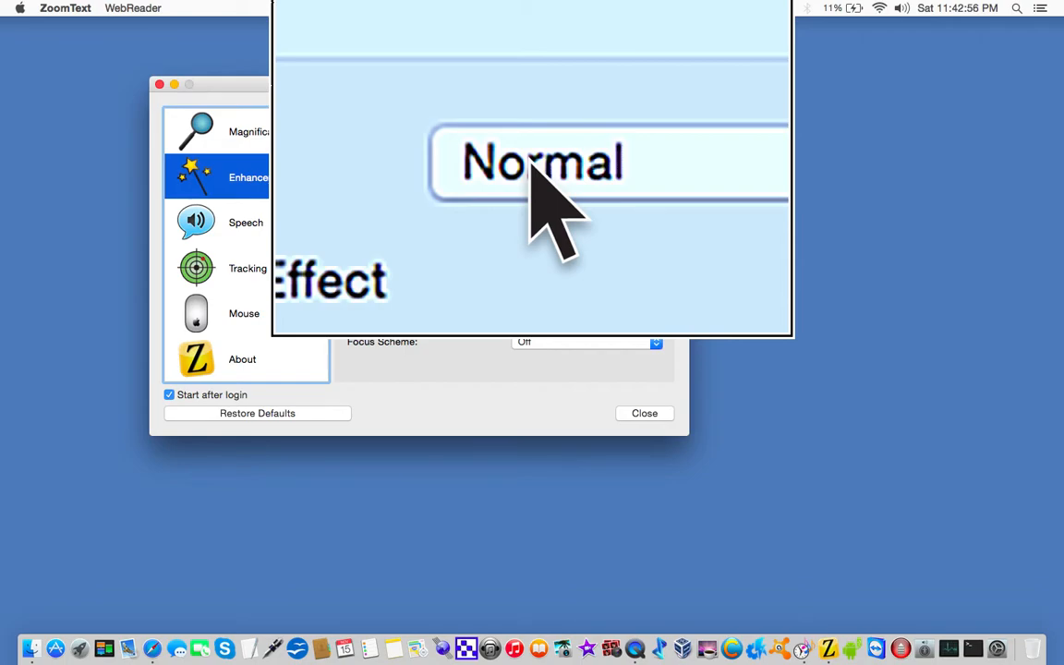
click(531, 161)
click(530, 164)
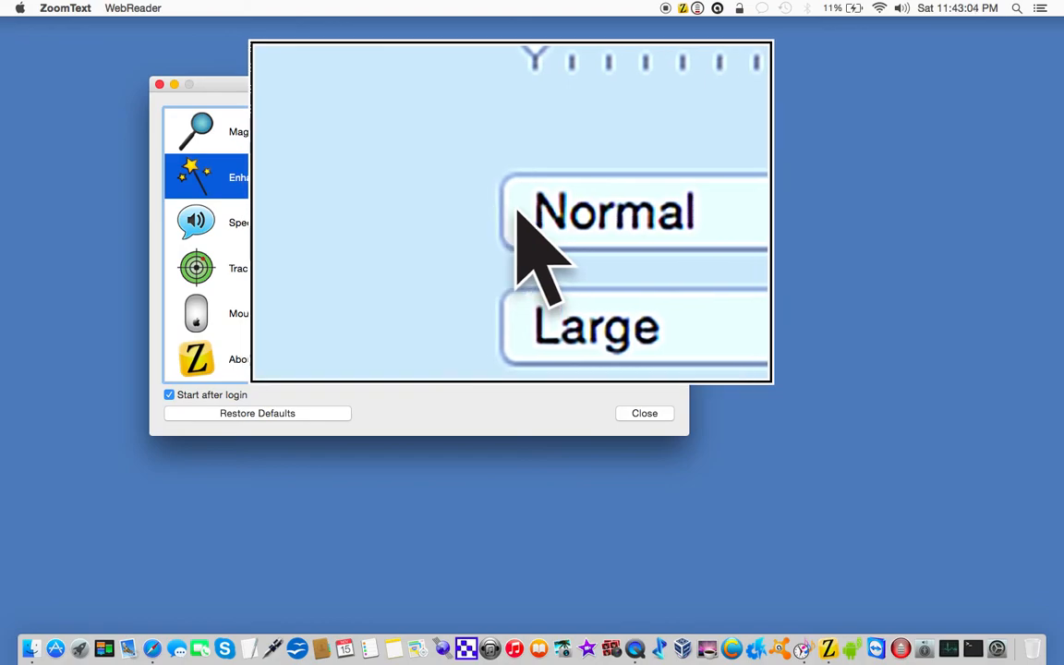
click(526, 227)
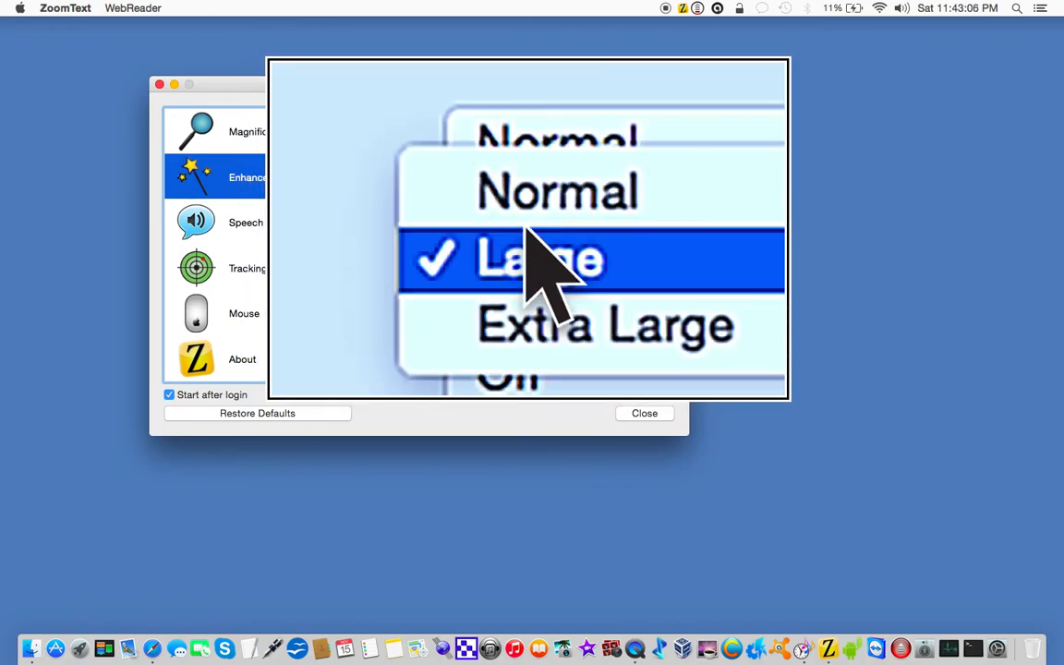
click(482, 229)
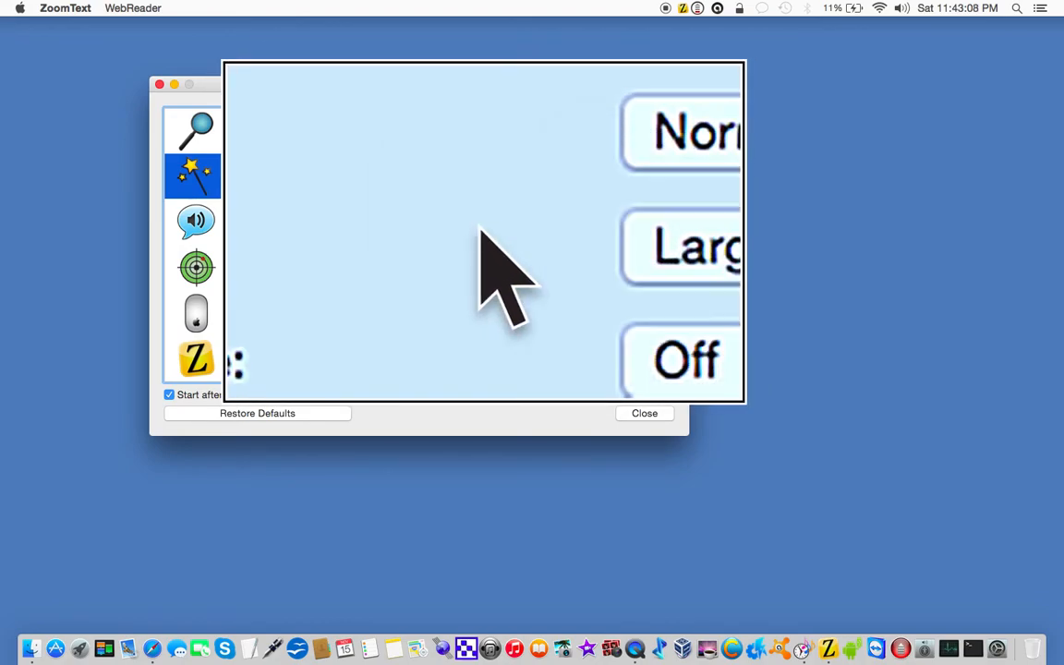
Step: Try the Circle pointer locator type and return the locator to Off
click(541, 255)
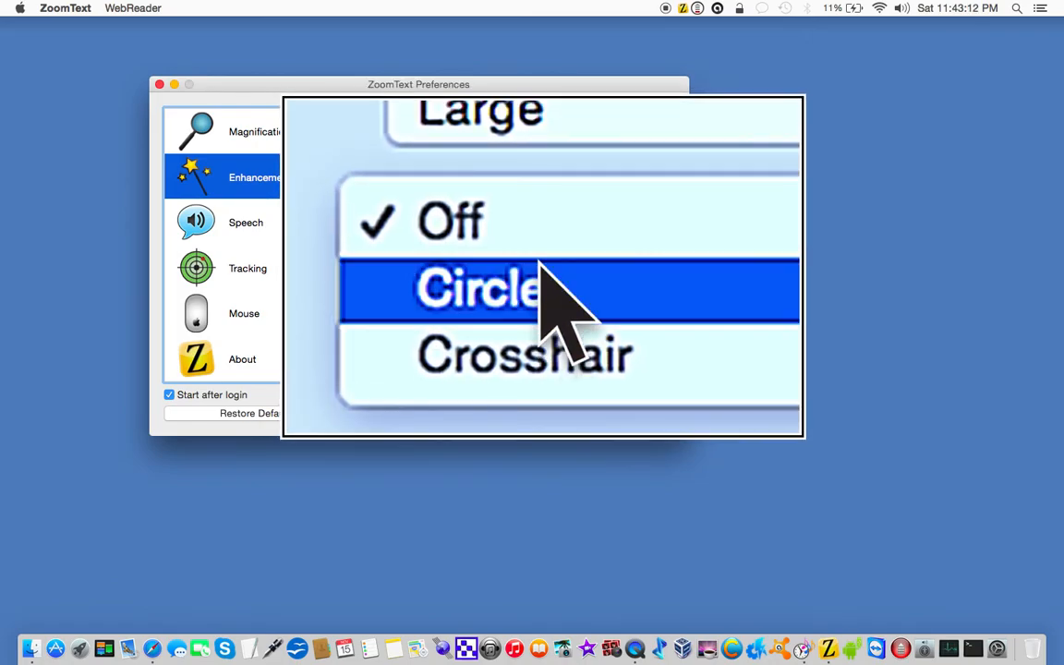
click(540, 264)
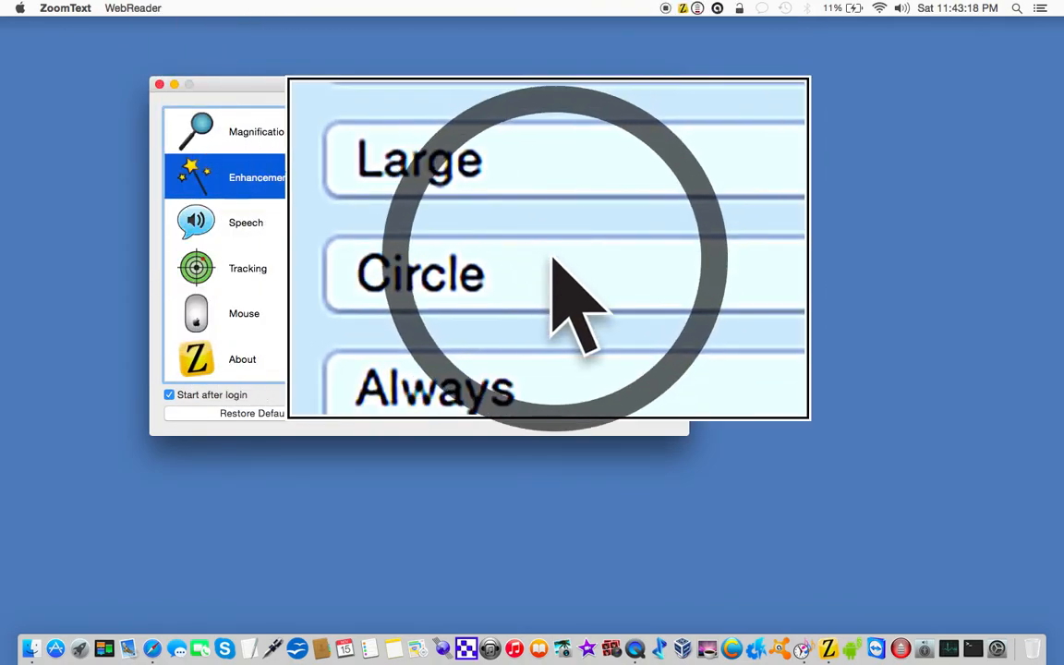
click(543, 259)
click(533, 233)
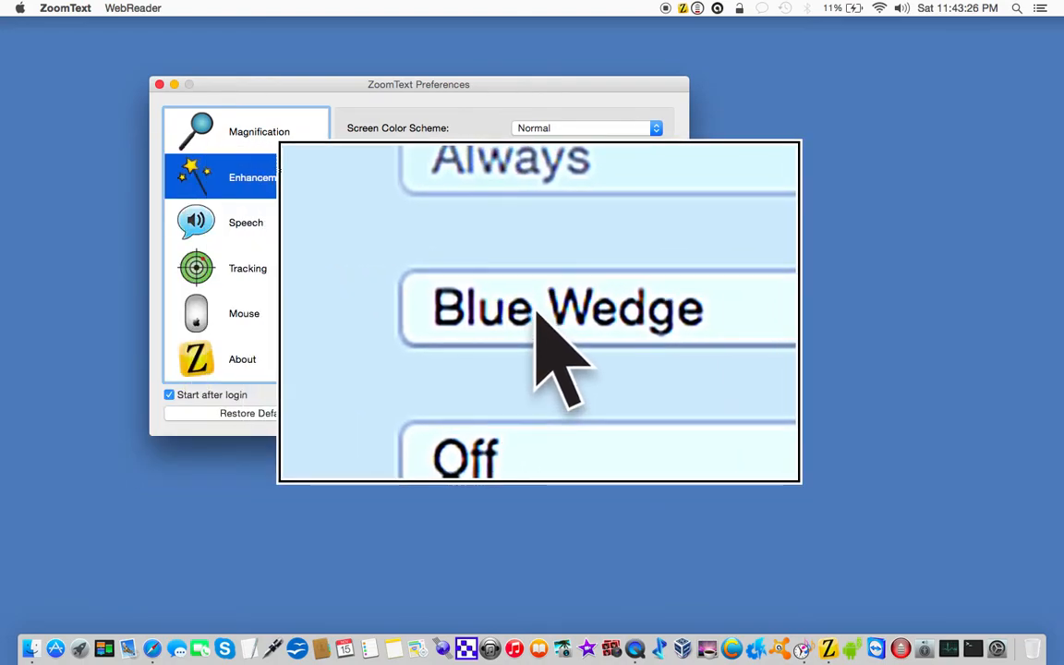
Step: Check the Blue Wedge cursor scheme and try it by entering "Test 12345678" in a Spotlight search
click(550, 314)
click(788, 310)
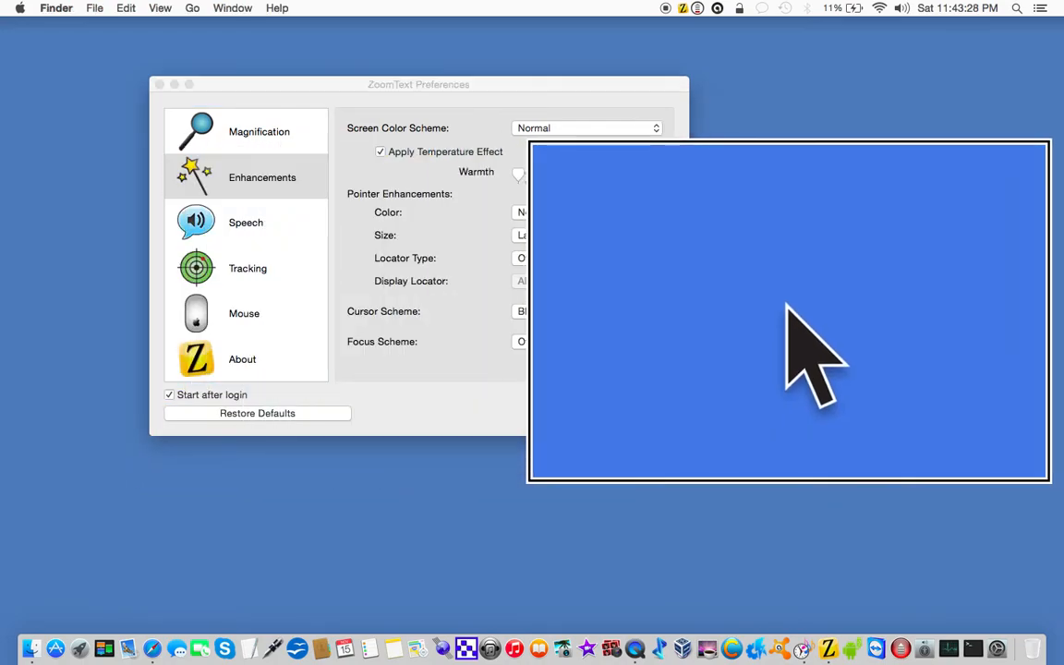
key(super+space)
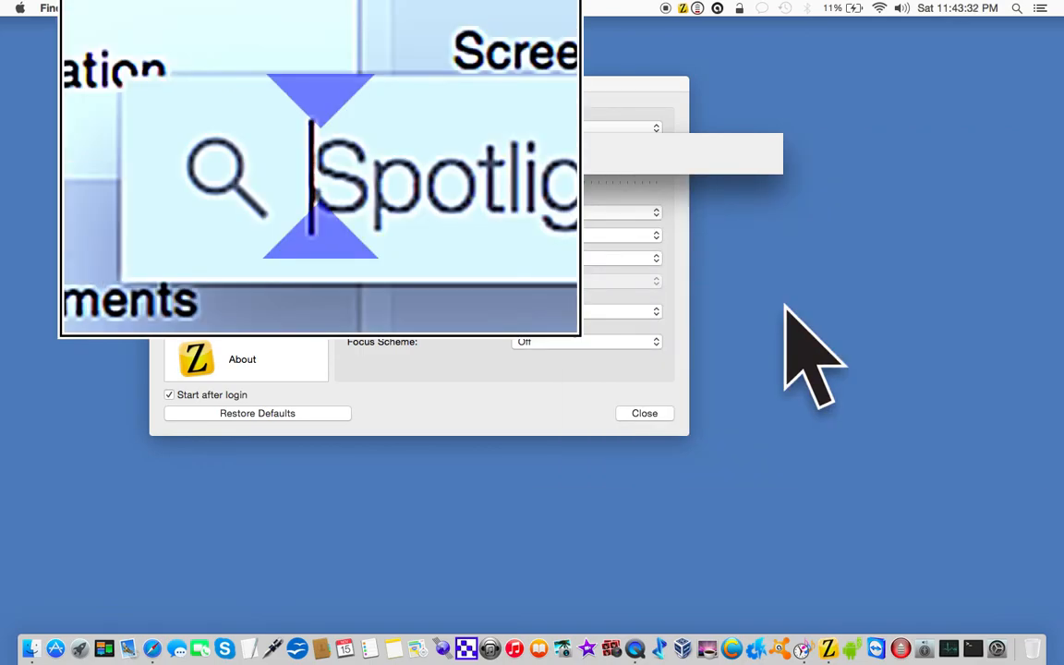
text(T)
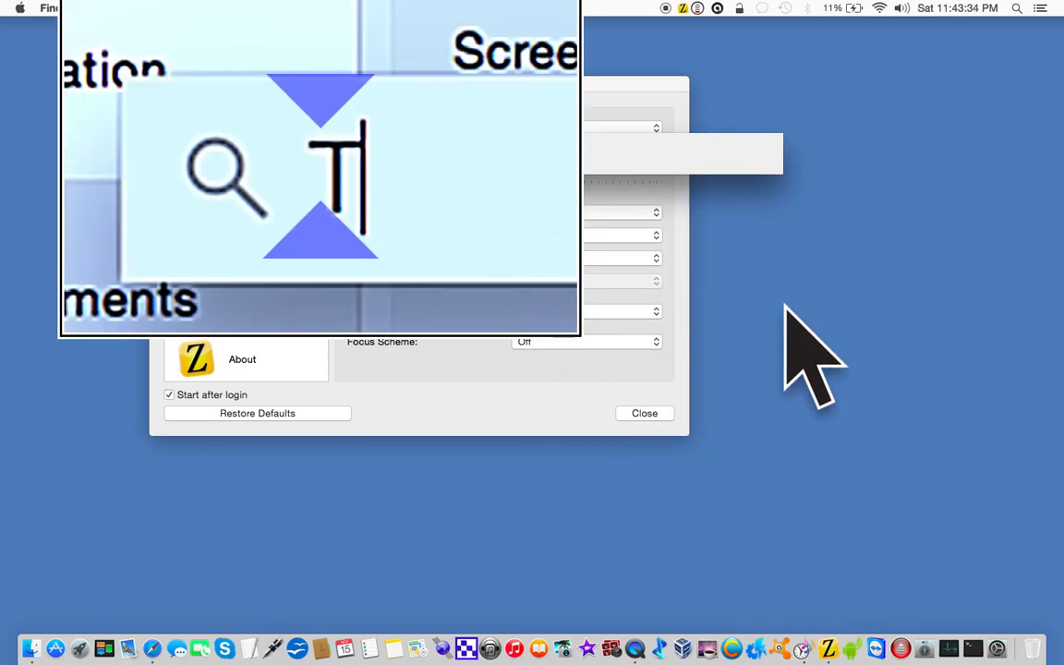
text(est 123456)
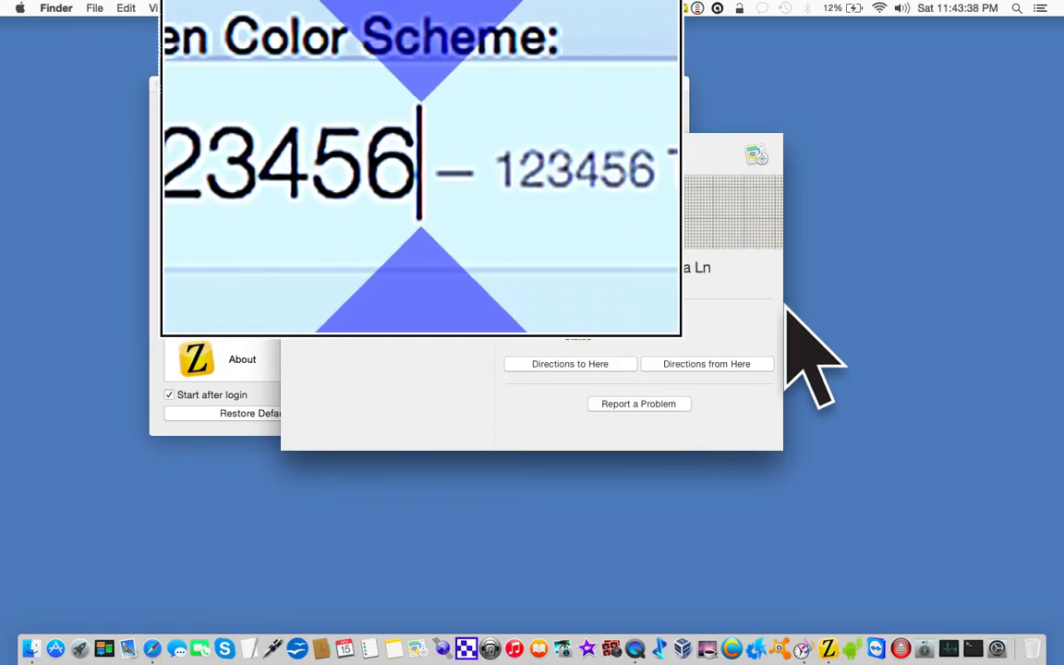
text(78)
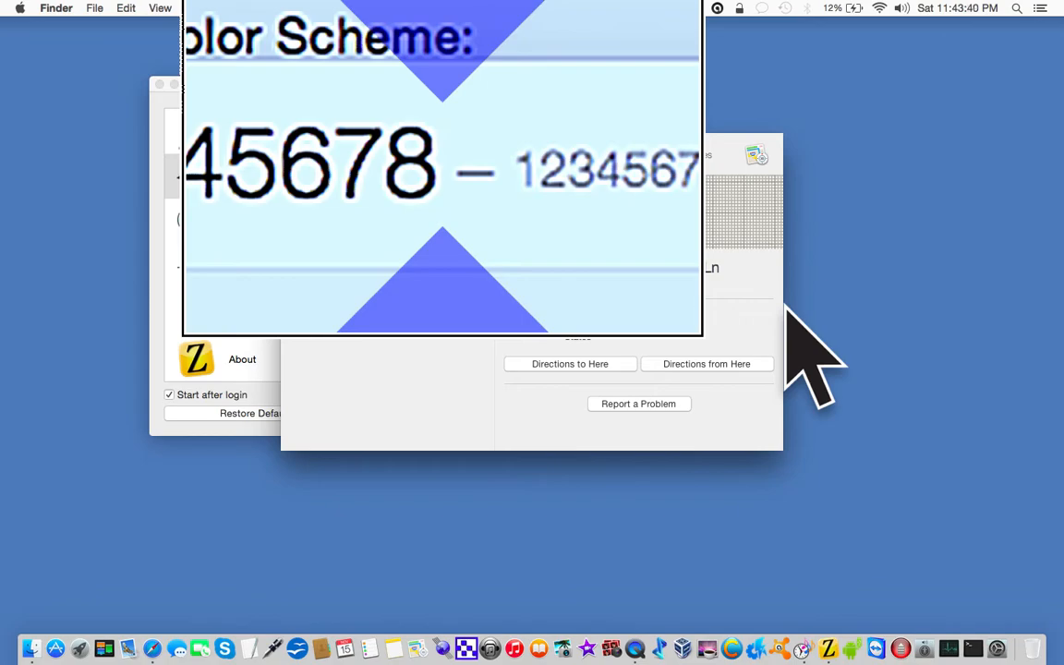
Step: Clear the Spotlight search text and close Spotlight
key(BackSpace)
key(BackSpace)
key(BackSpace)
key(BackSpace)
key(BackSpace)
key(BackSpace)
key(BackSpace)
key(BackSpace)
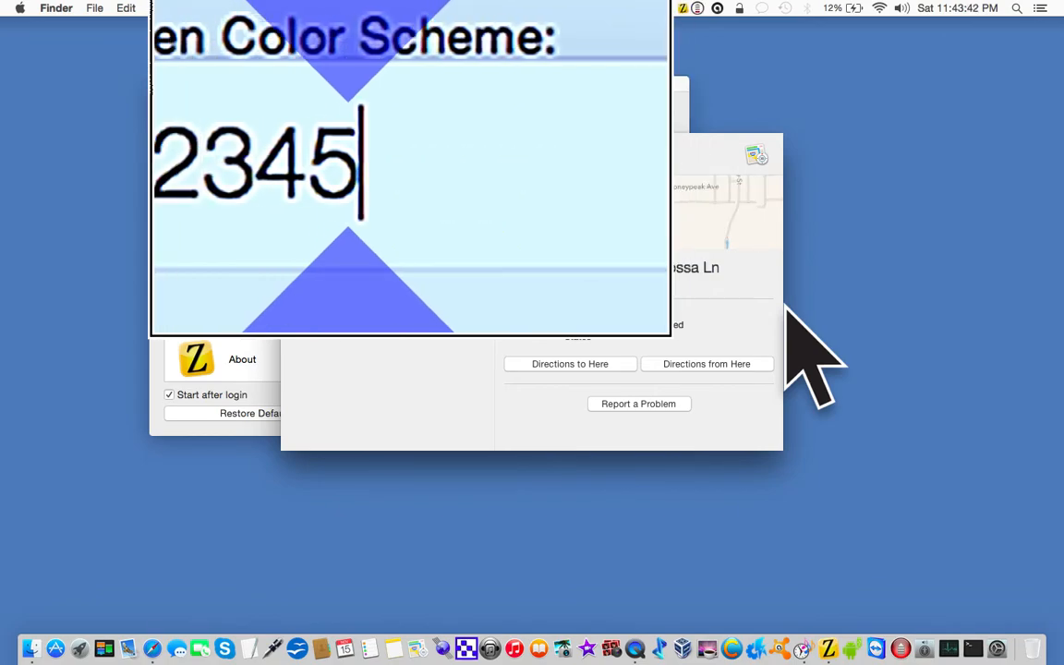
key(BackSpace)
key(BackSpace)
key(BackSpace)
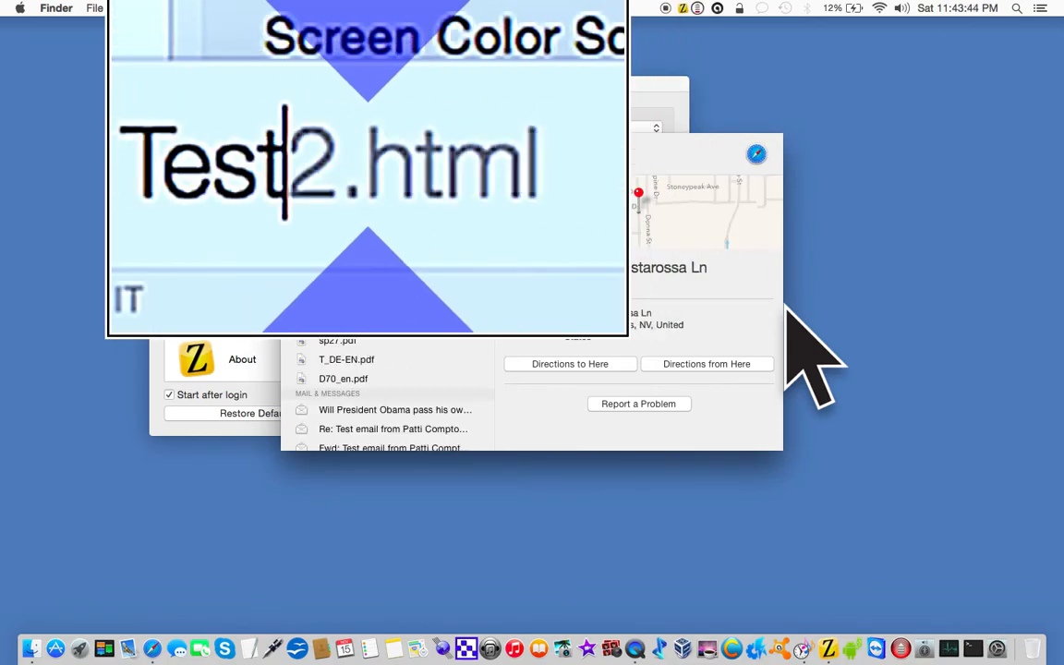
key(BackSpace)
key(BackSpace)
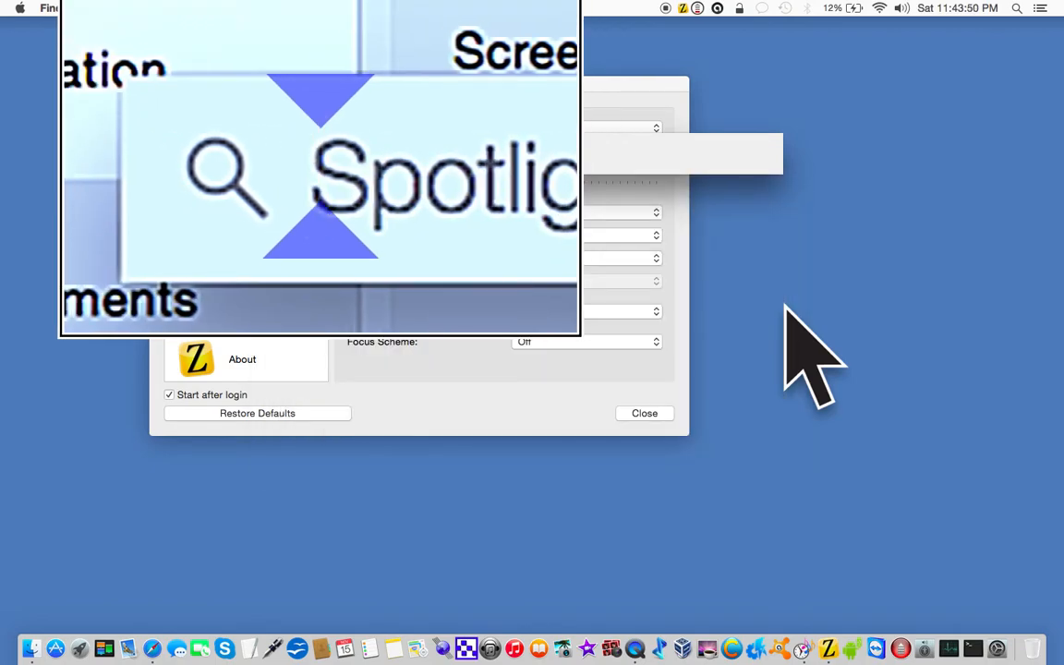
key(Escape)
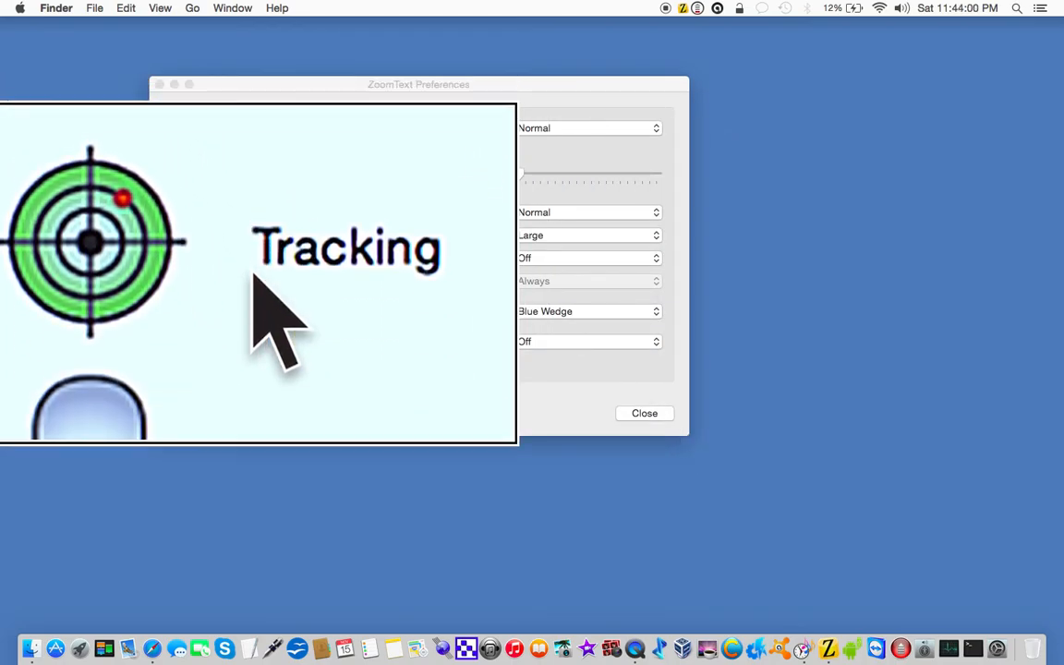
Step: View the Tracking settings in ZoomText Preferences and go back to the Enhancements settings
click(253, 274)
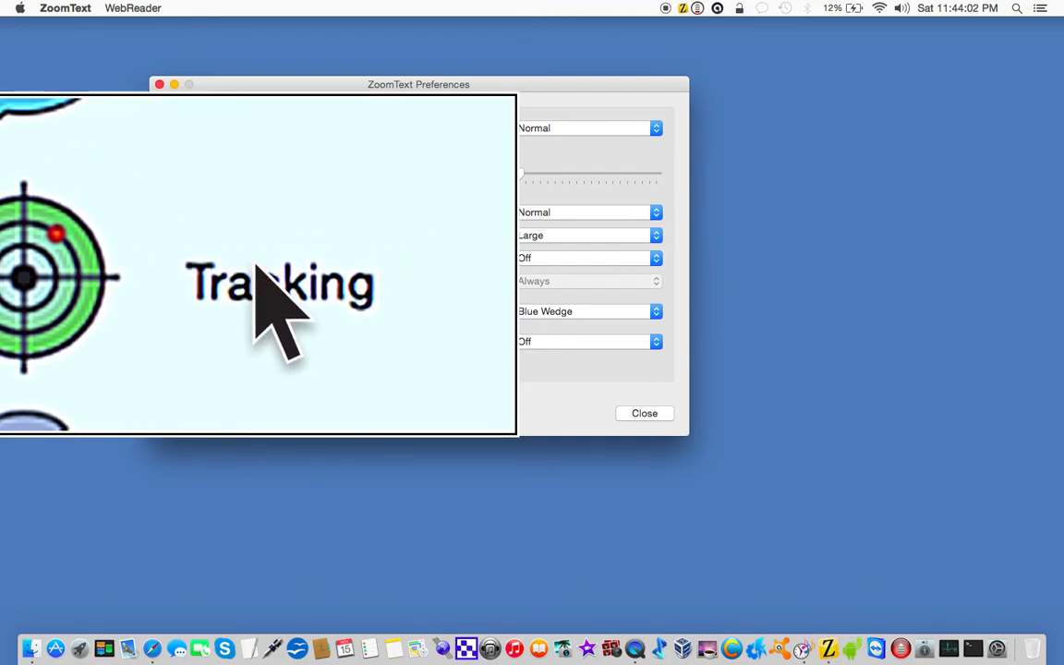
click(257, 266)
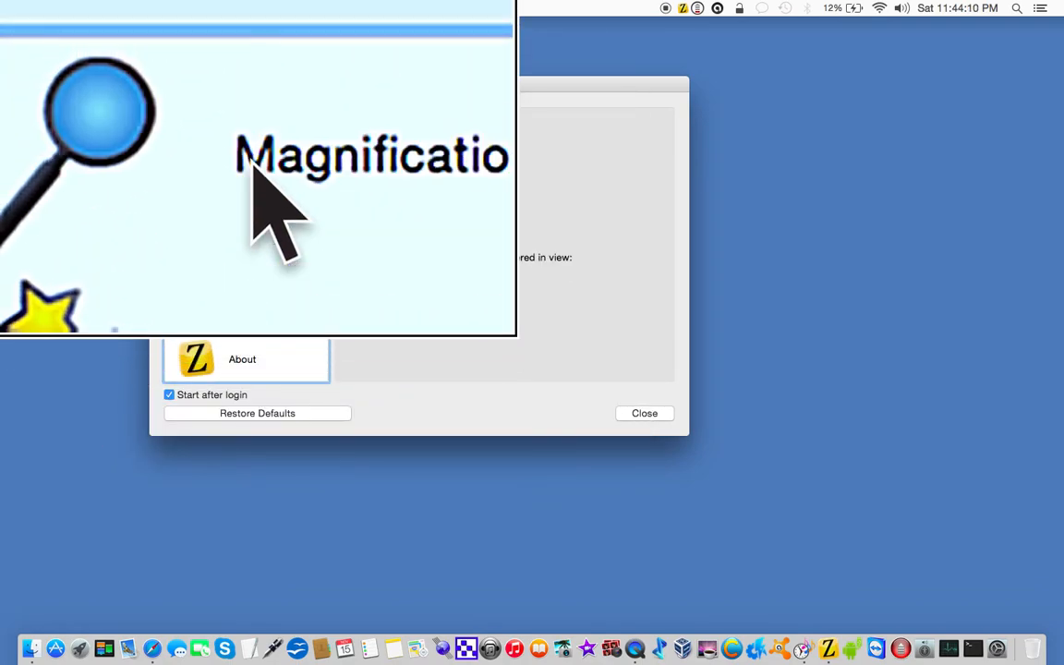
click(238, 165)
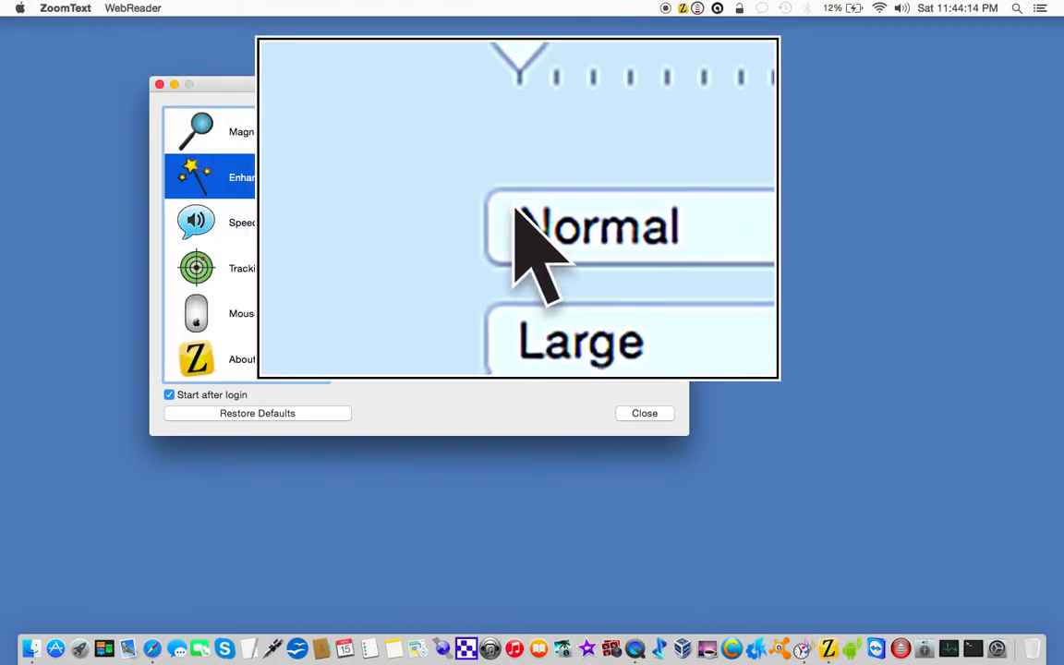
Step: Try Red and Green as the pointer color in the Enhancements settings, and return it to Normal
click(542, 210)
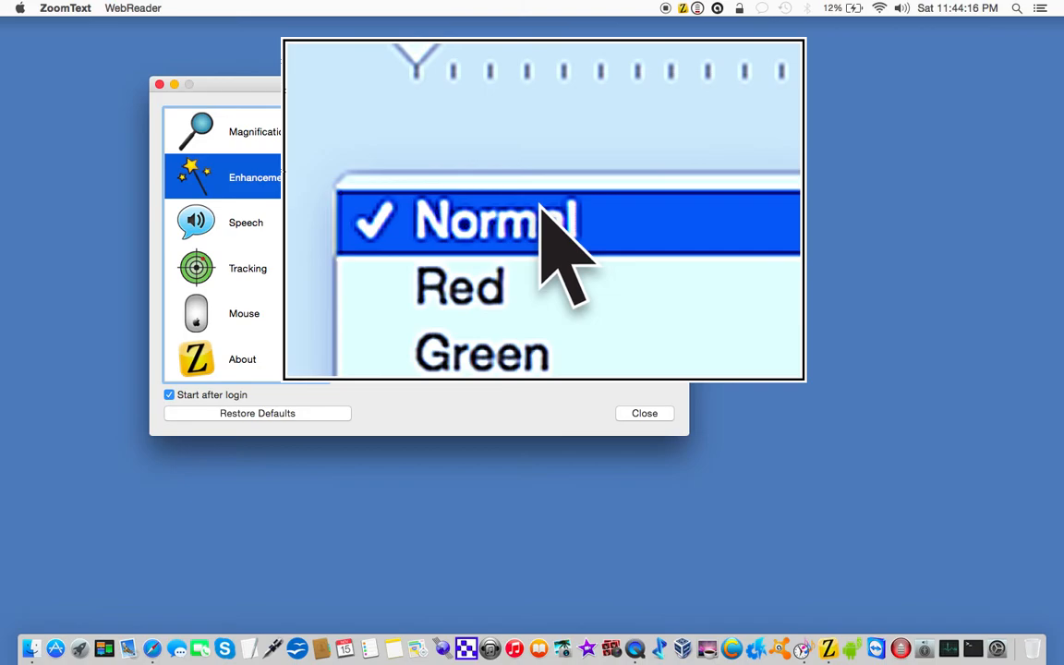
click(544, 225)
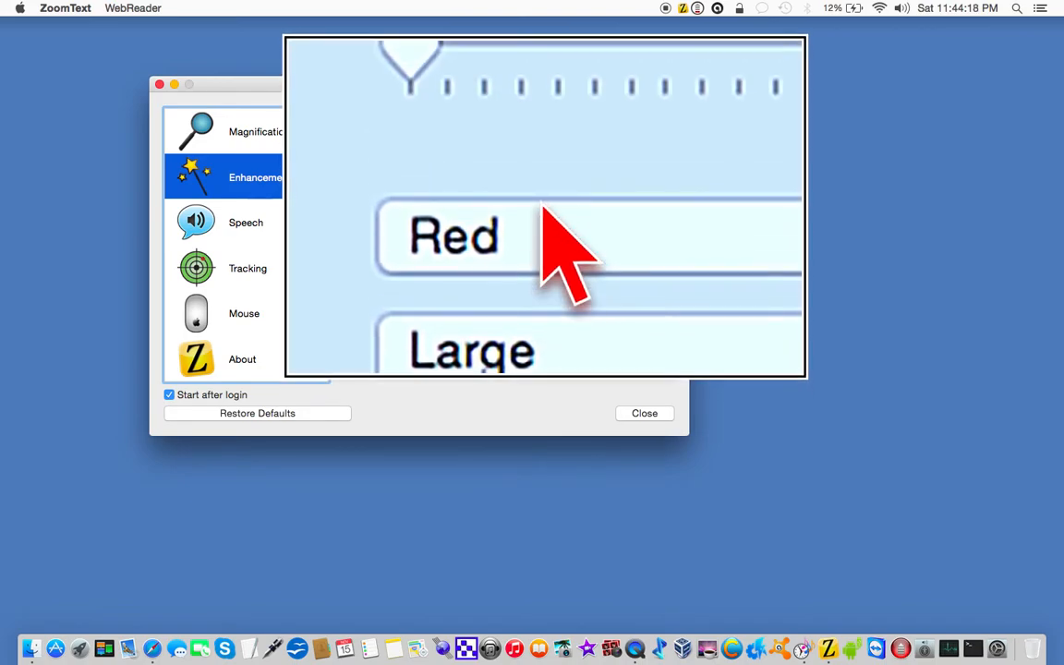
click(543, 209)
click(545, 221)
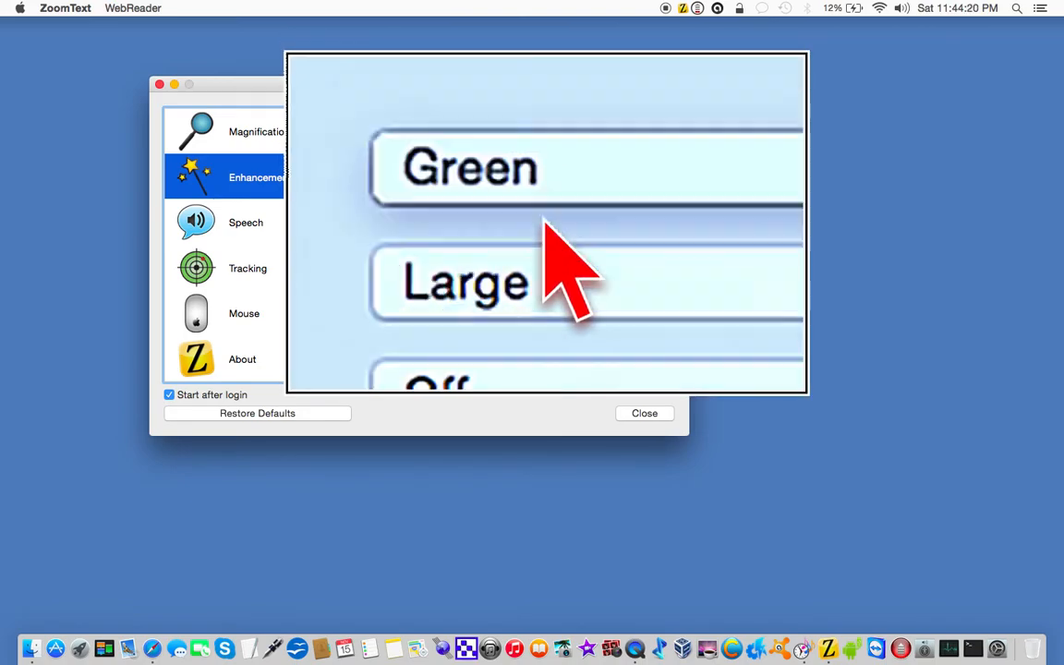
click(543, 210)
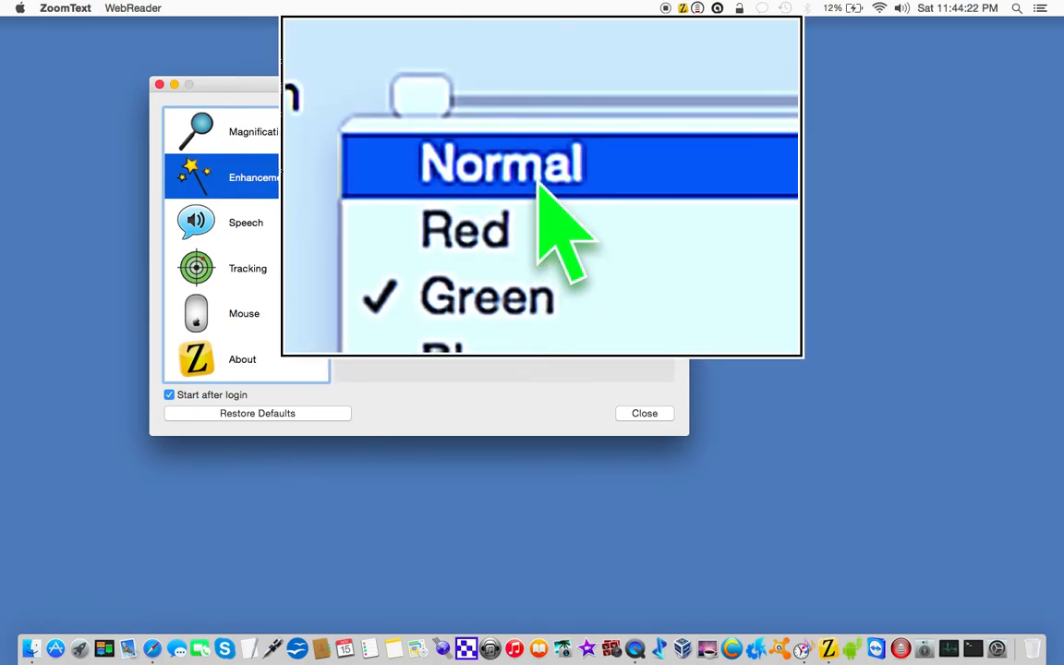
click(542, 185)
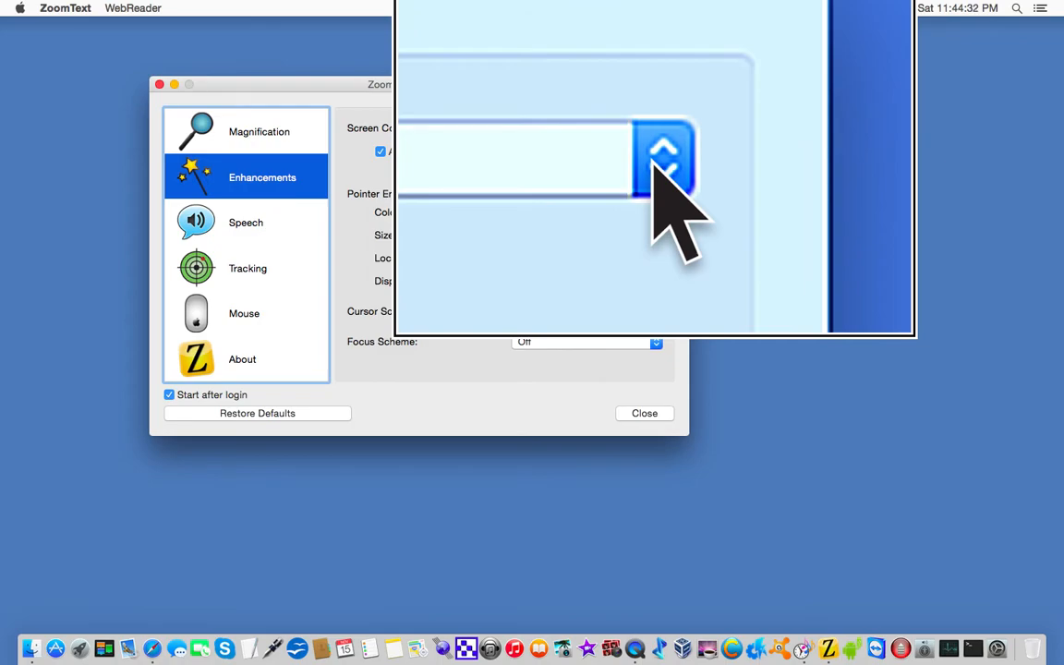
Step: Set the screen color scheme to the White option and inspect the menu bar status icons through the lens
click(653, 162)
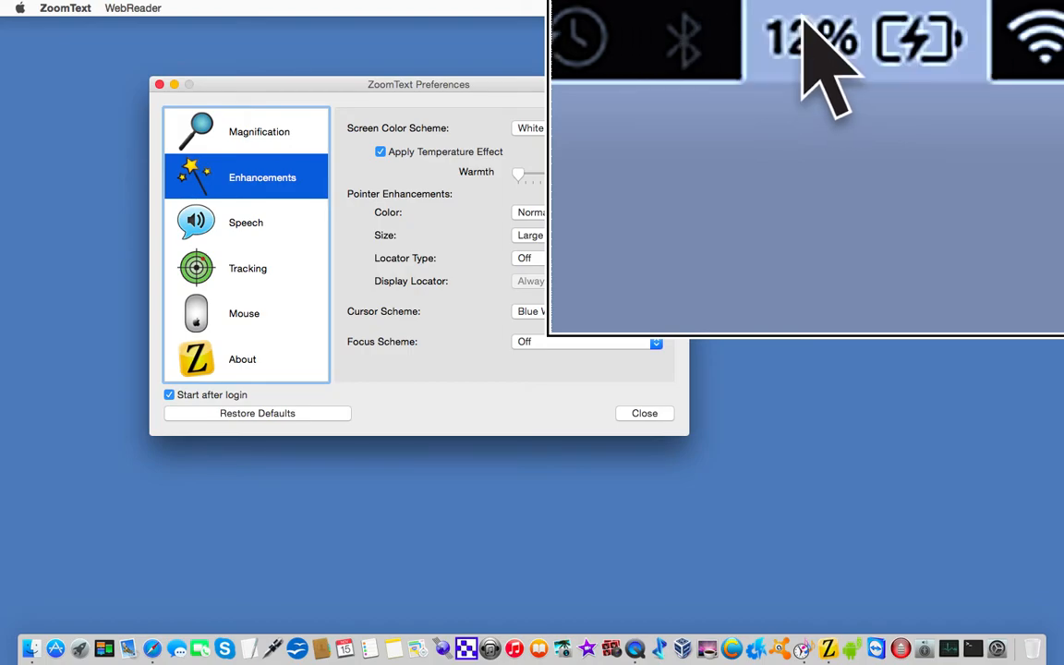
click(802, 18)
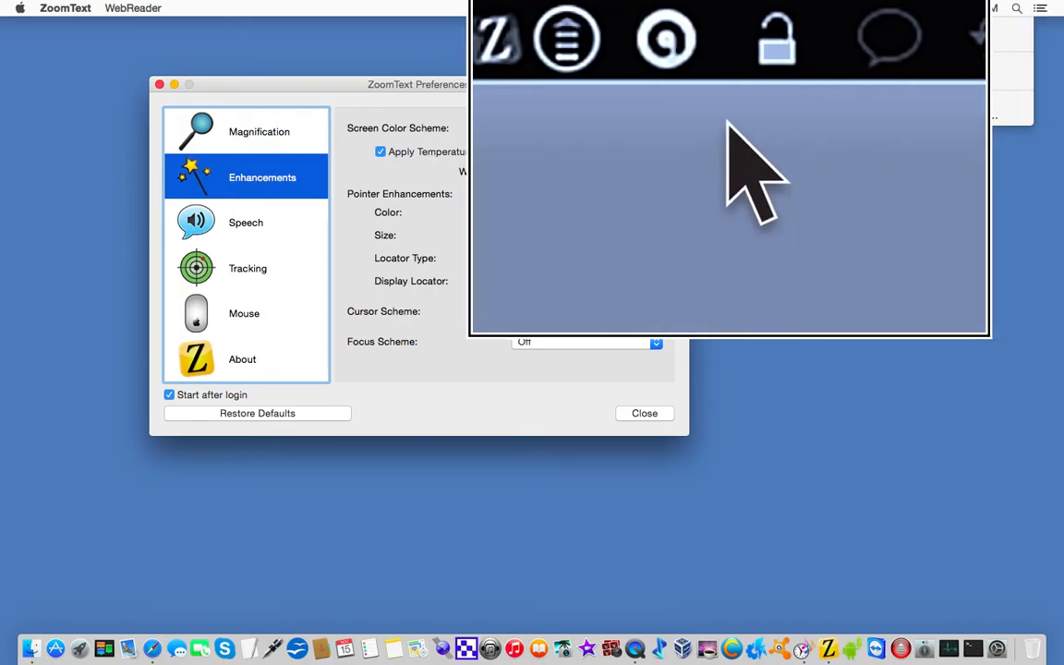
click(765, 113)
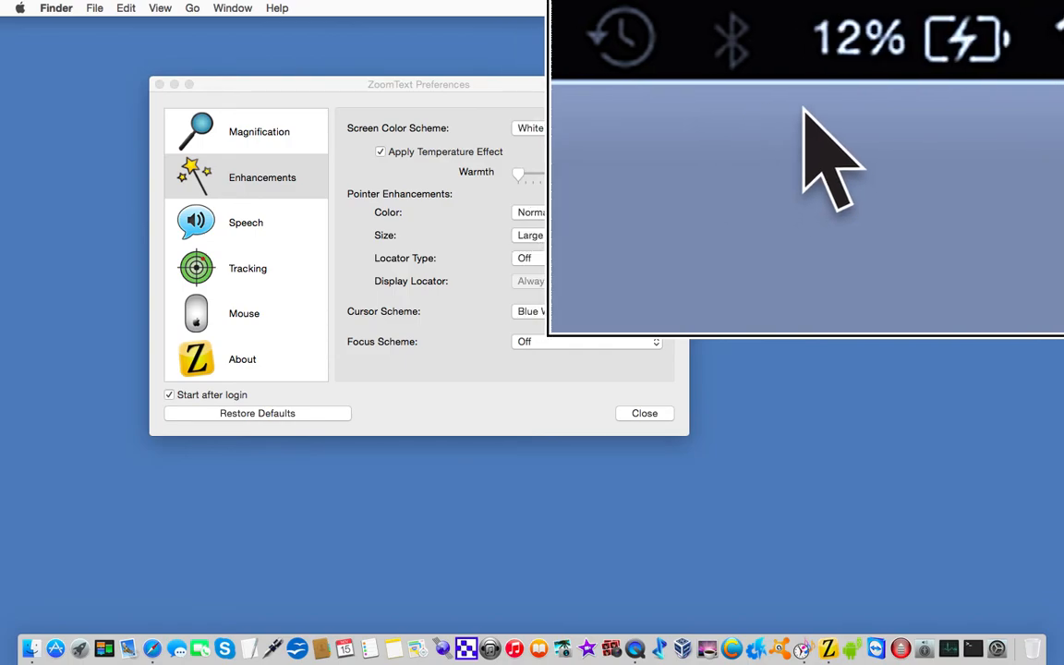
Step: Turn off the screen color enhancement and read the full net neutrality article on Engadget in Safari through the lens
key(ctrl+shift+c)
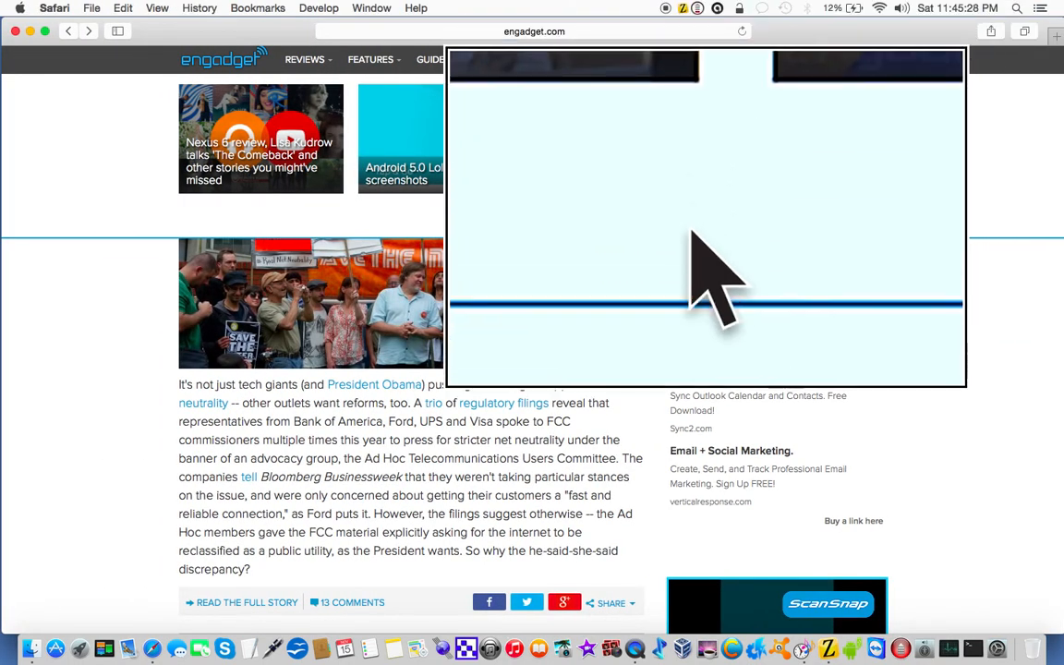
scroll(693, 231, up, 10)
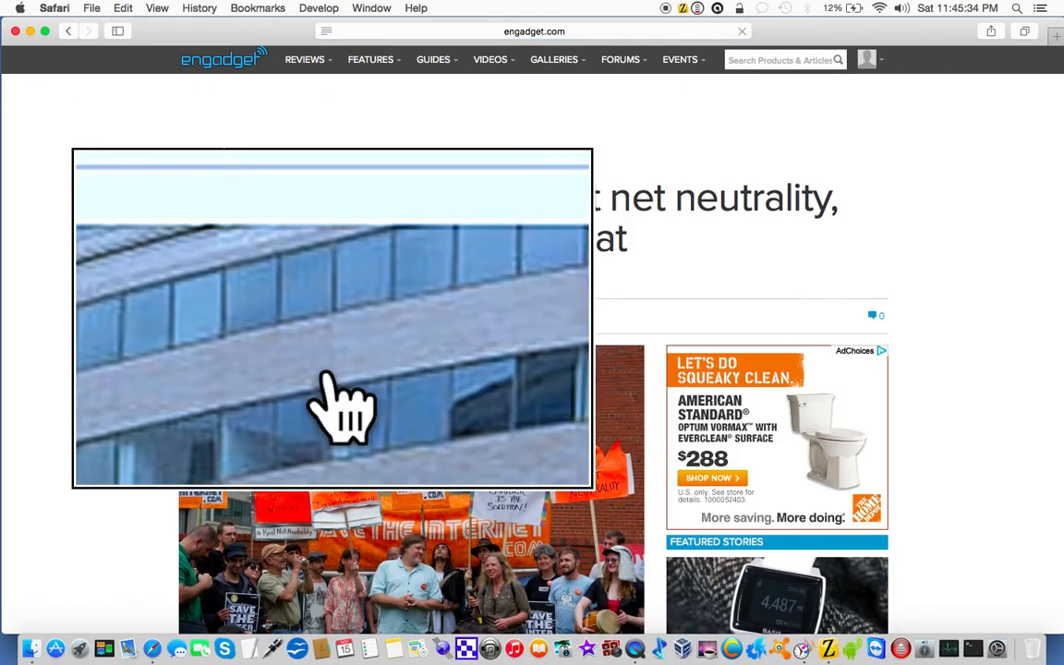
scroll(328, 374, down, 8)
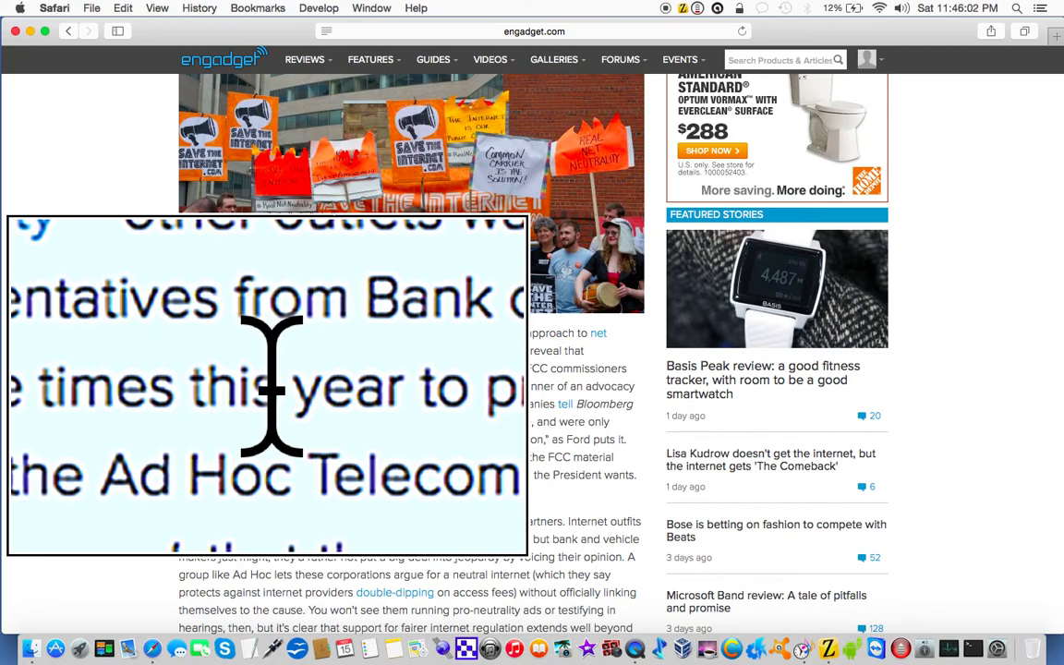
Step: Read the net neutrality article aloud in ZoomText's WebReader, pause the playback at the end of the first sentence, and exit WebReader
key(ctrl+alt+w)
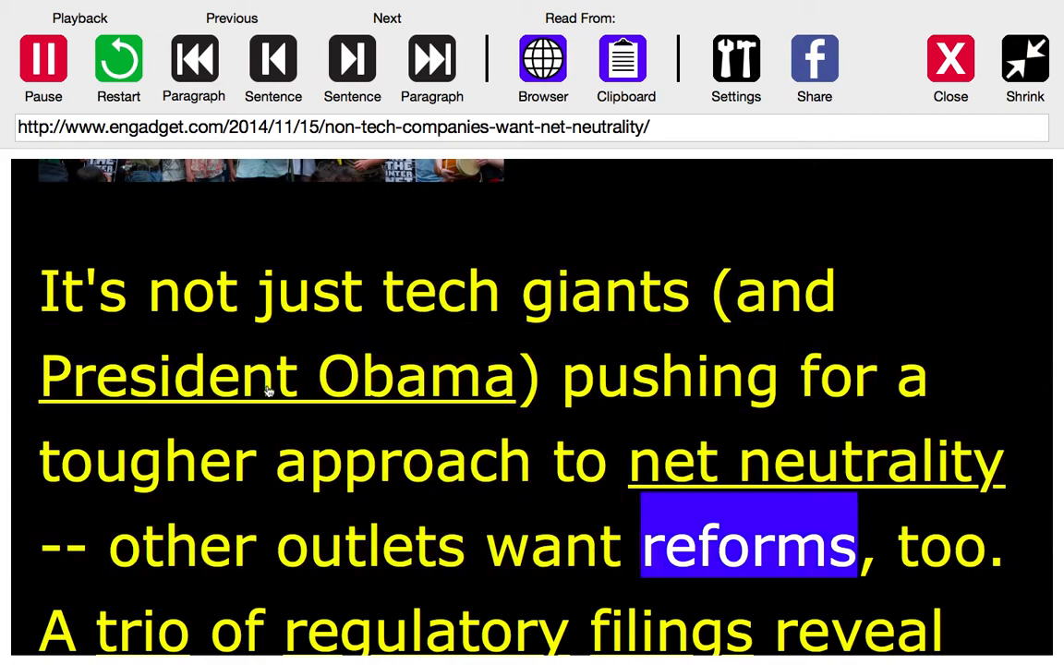
key(space)
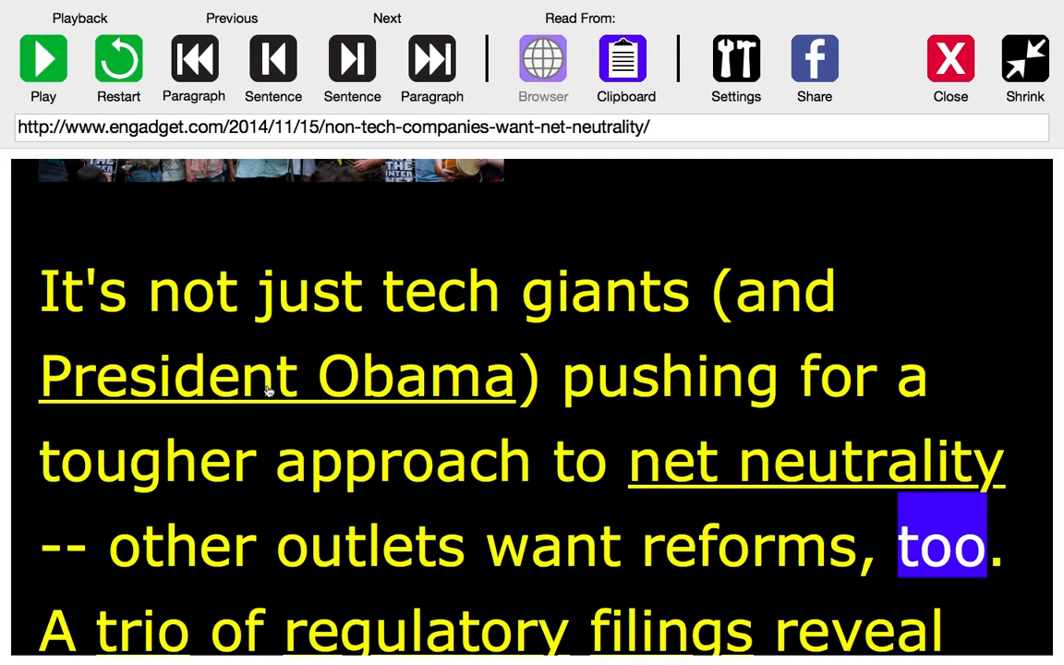
key(Escape)
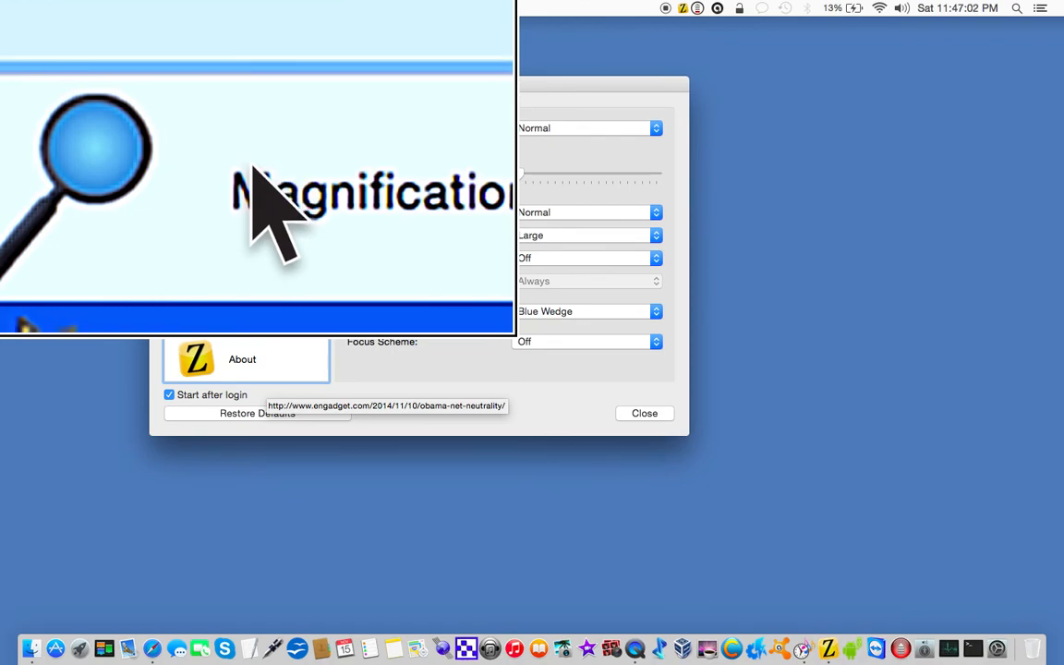
Step: Turn on the White on Black screen color scheme and toggle the magnifier off and back on
key(ctrl+super+c)
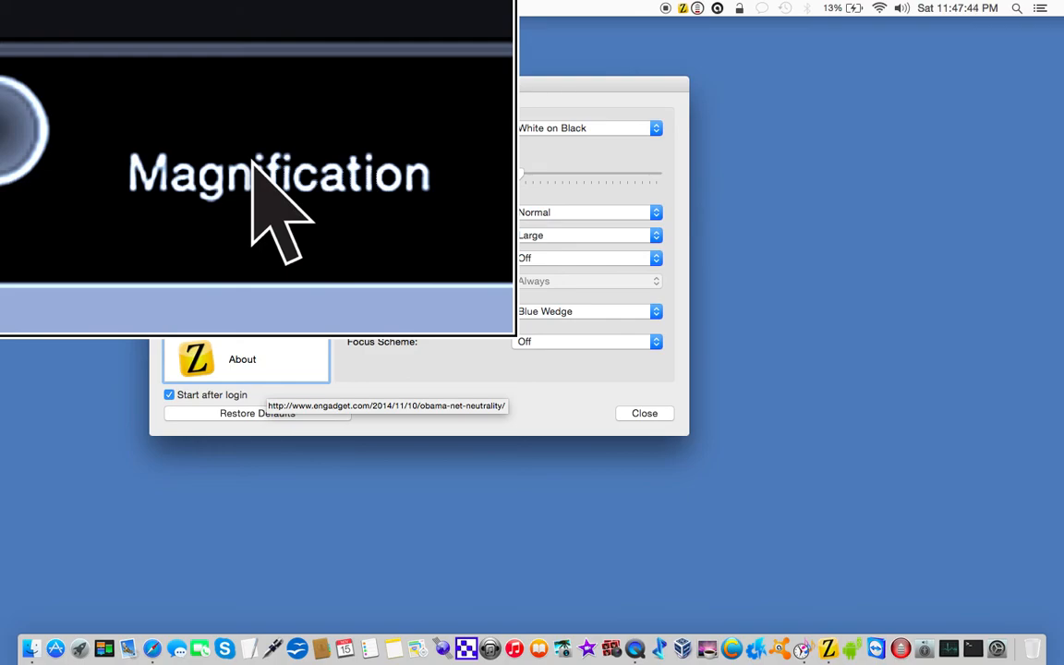
key(alt+super+8)
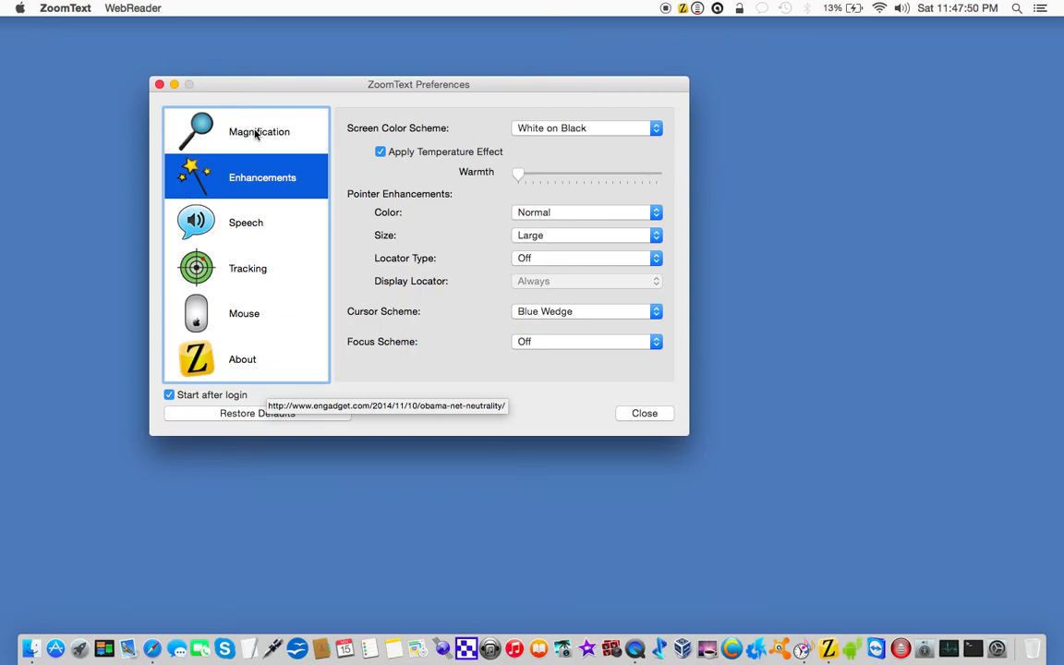
key(alt+super+8)
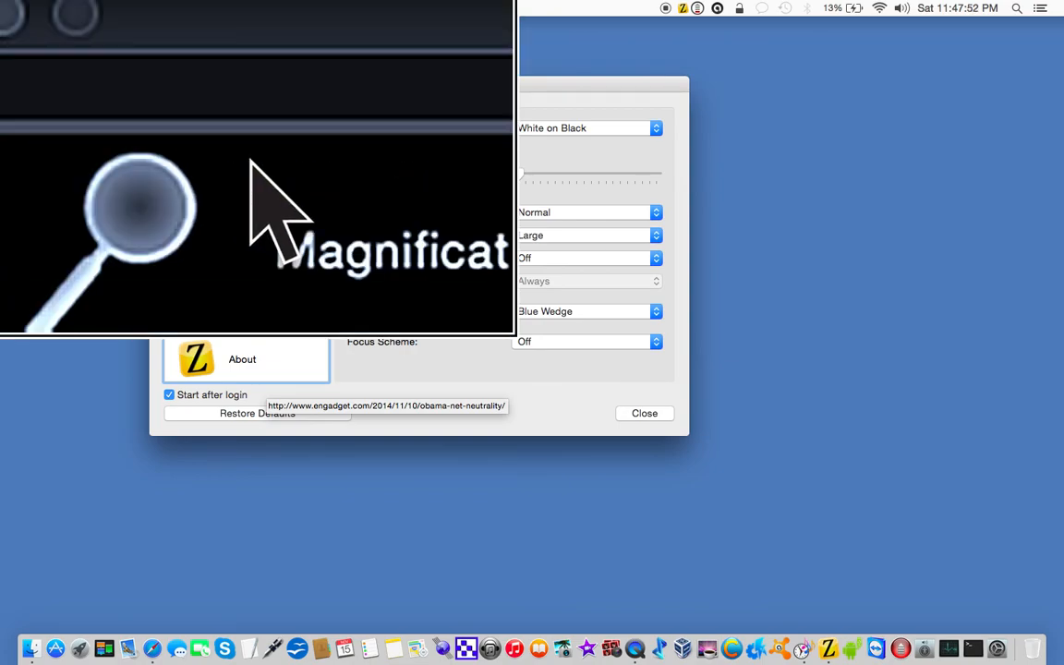
Step: Close ZoomText Preferences, switch to the Finder desktop, and toggle the magnifier off and back on
click(163, 87)
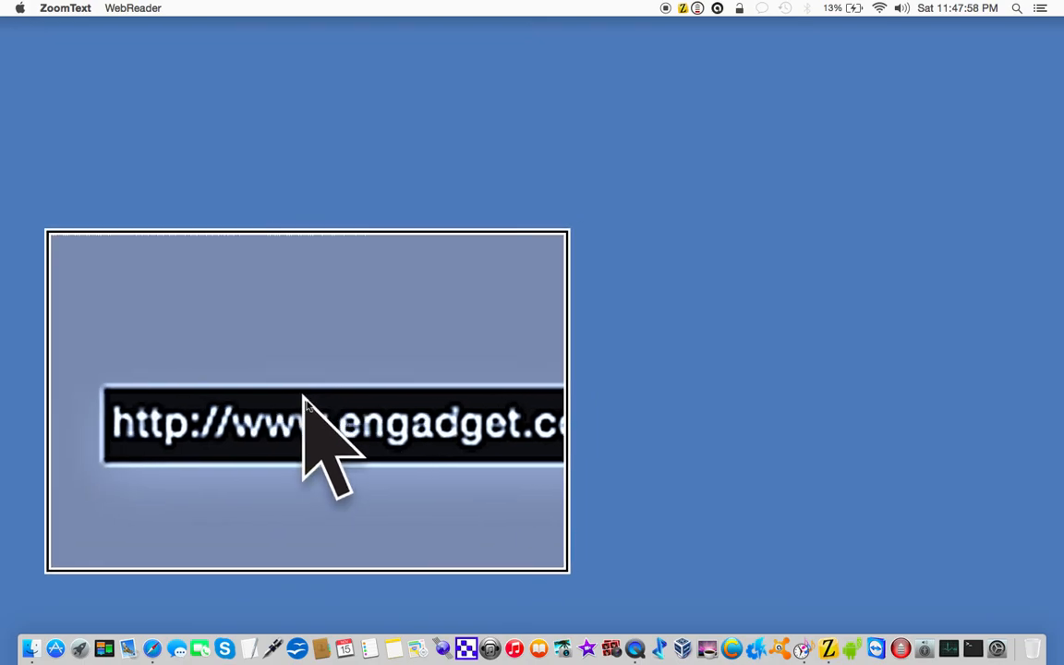
click(304, 398)
key(alt+super+8)
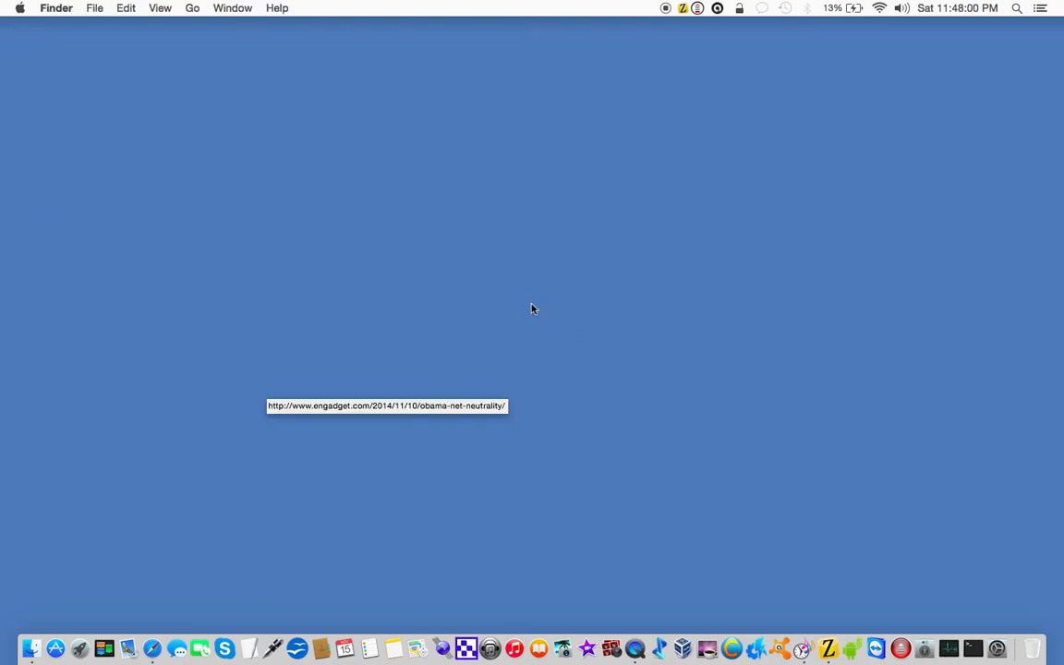
key(alt+super+8)
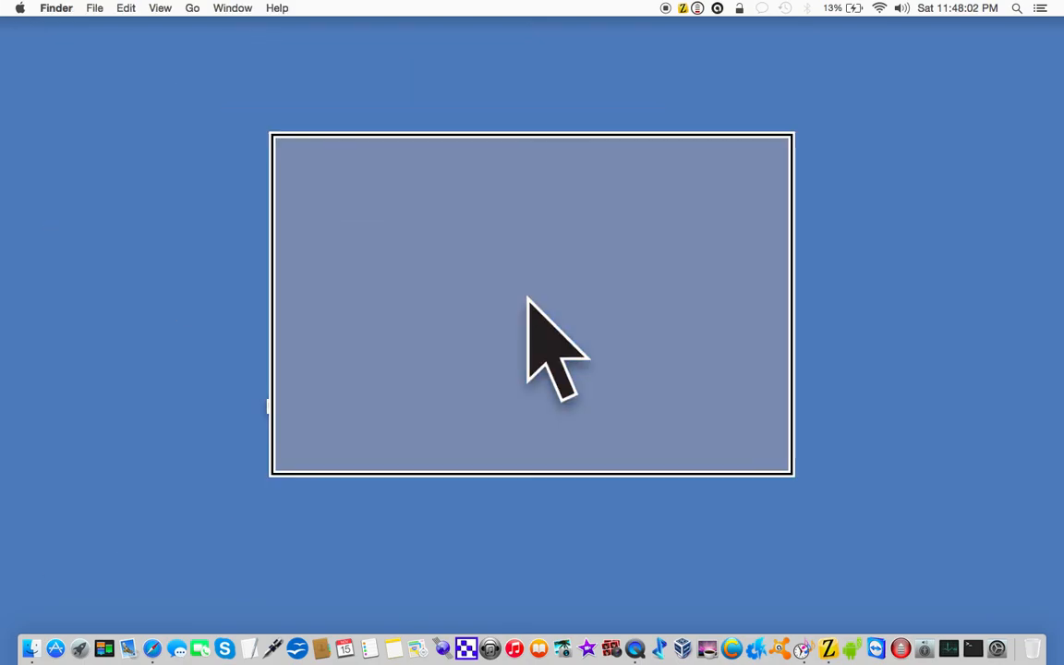